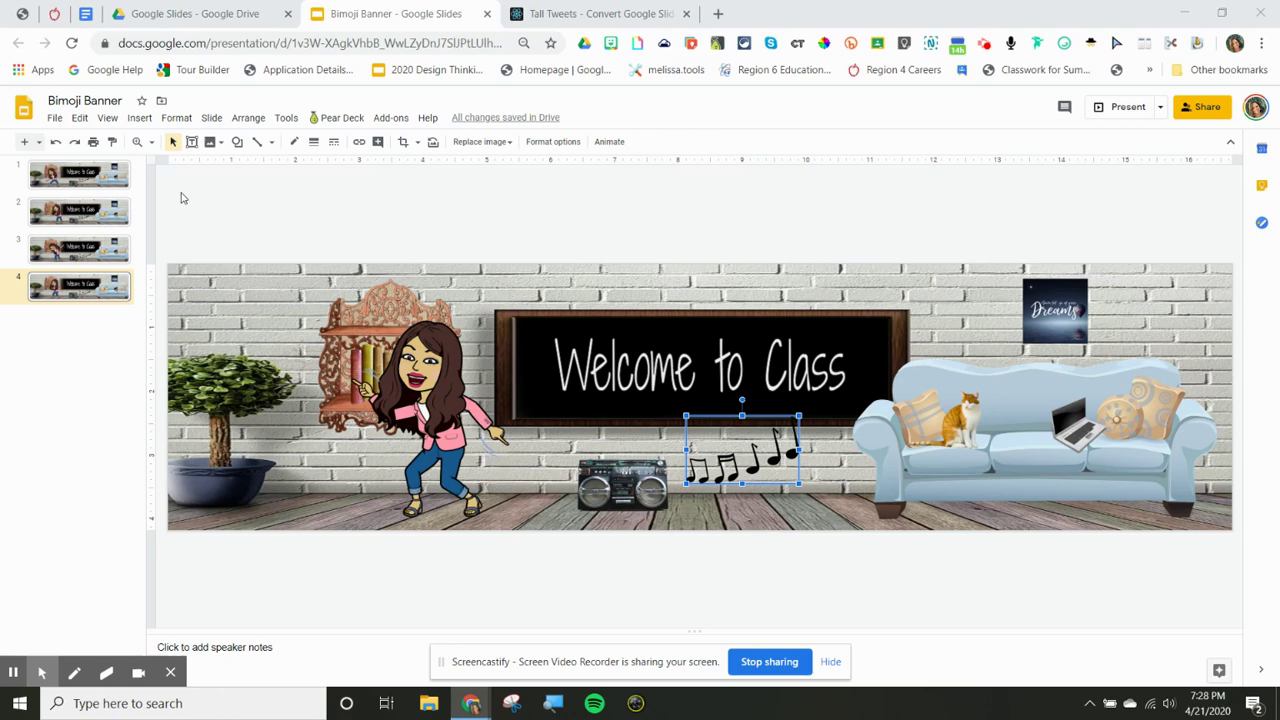
Show slide 1 of the Bimoji Banner, the 'Welcome to Class' classroom scene.
{"action": "left_click", "coordinate": [92, 182]}
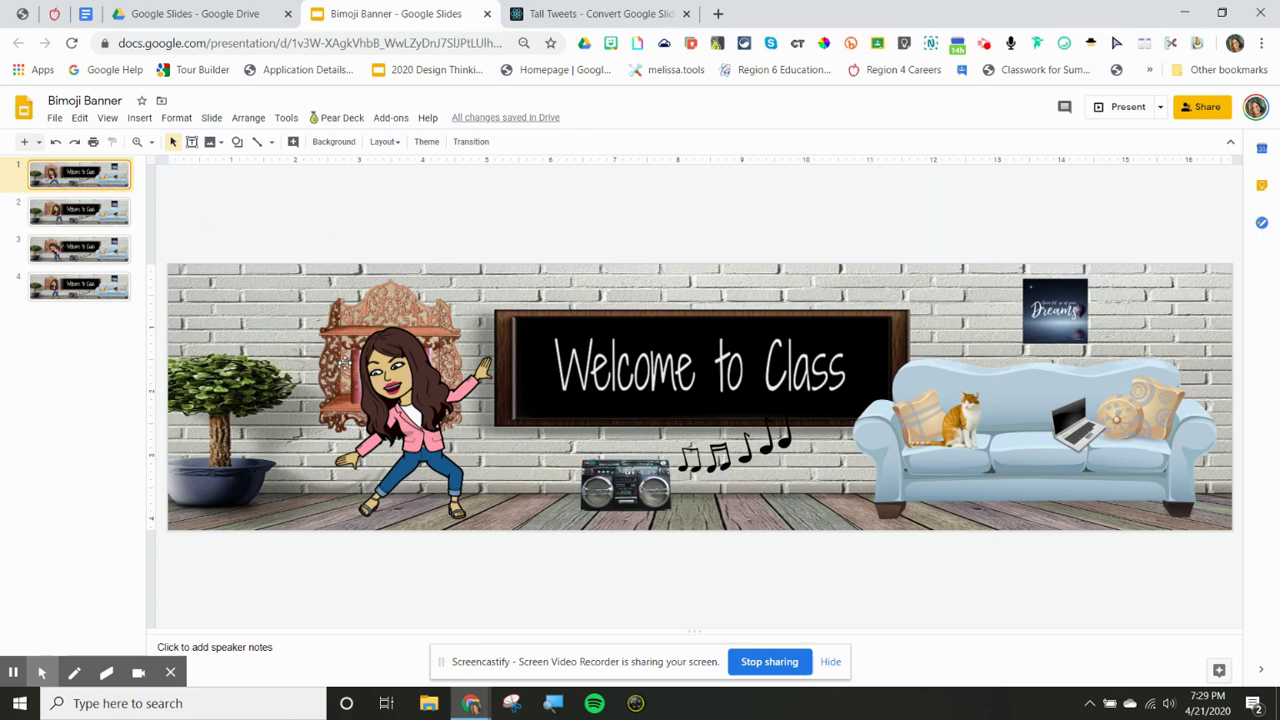
Apply the custom 16.67 × 4.17 inch page size from Page setup.
{"action": "left_click", "coordinate": [55, 117]}
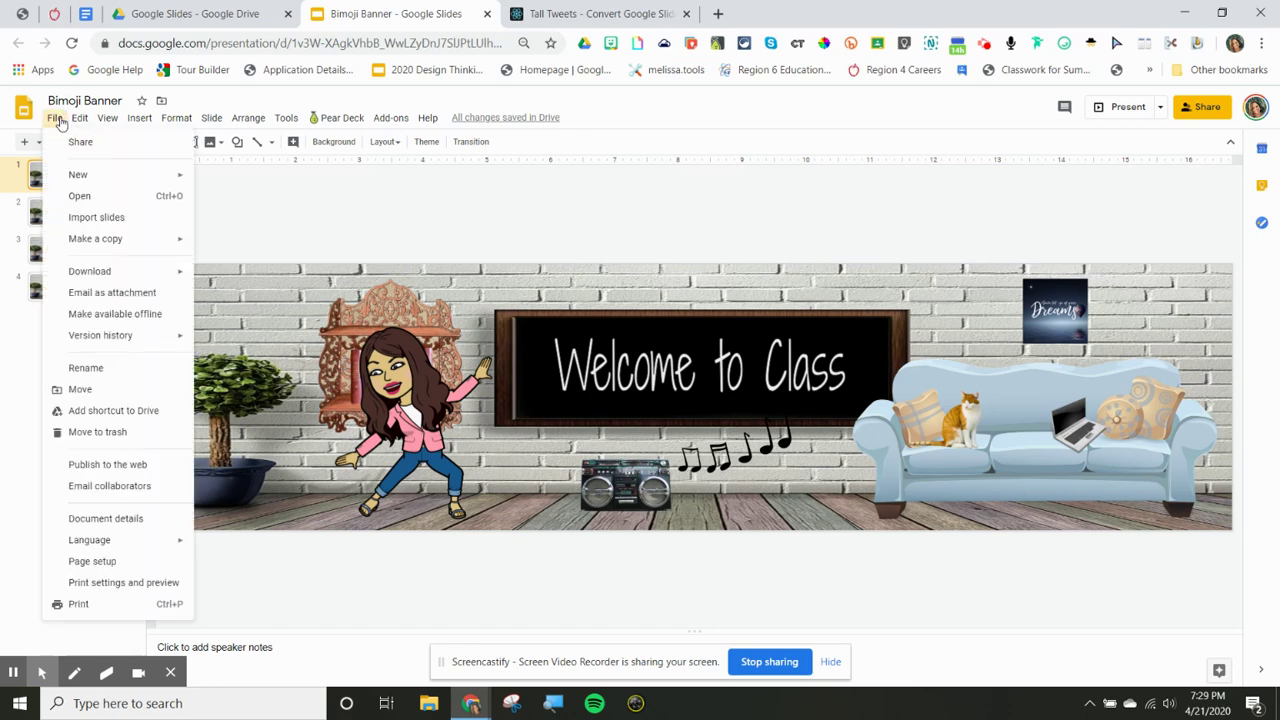
{"action": "left_click", "coordinate": [100, 561]}
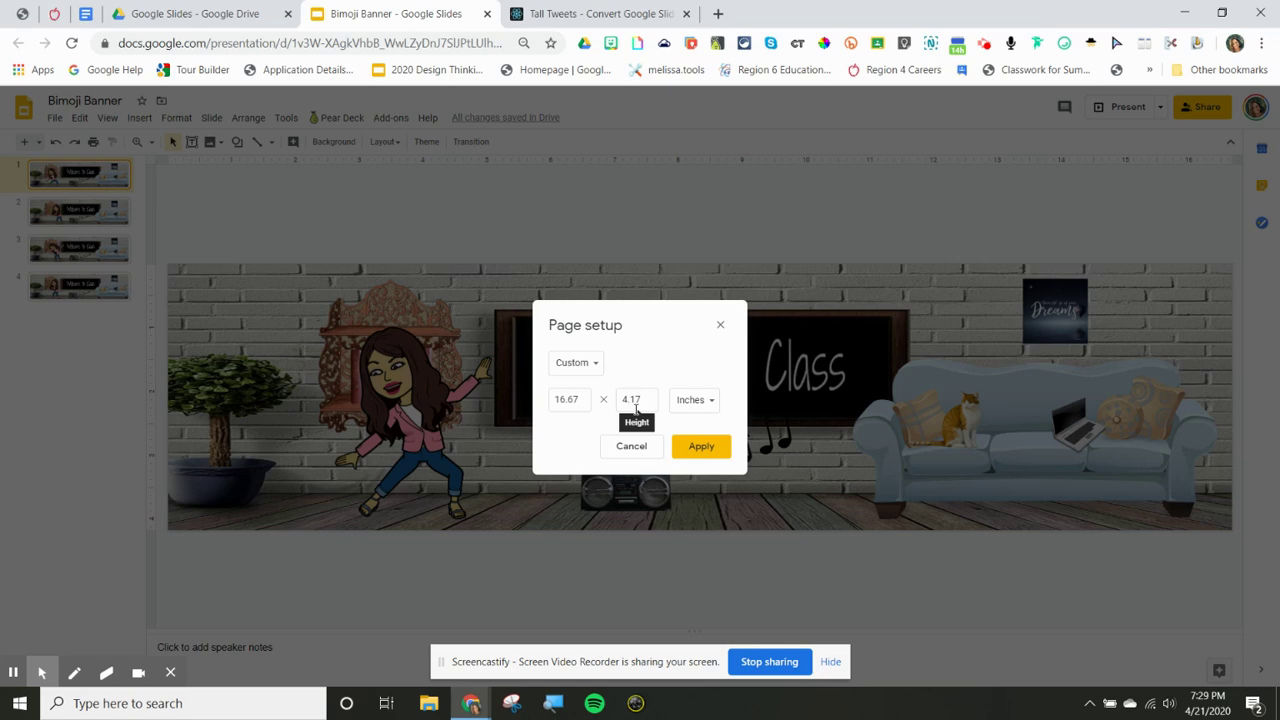
{"action": "left_click", "coordinate": [689, 453]}
{"action": "left_click", "coordinate": [474, 292]}
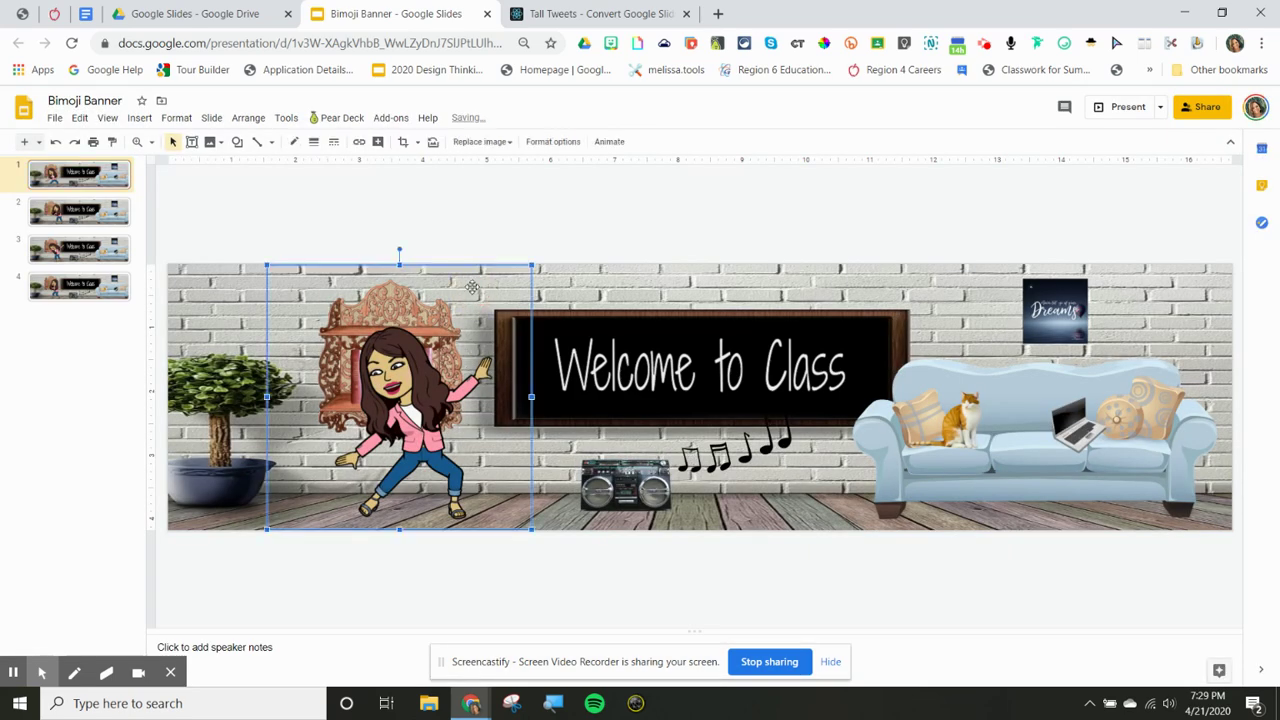
Deselect the Bitmoji and look through the slide and Insert menus without changing anything.
{"action": "left_click", "coordinate": [562, 281]}
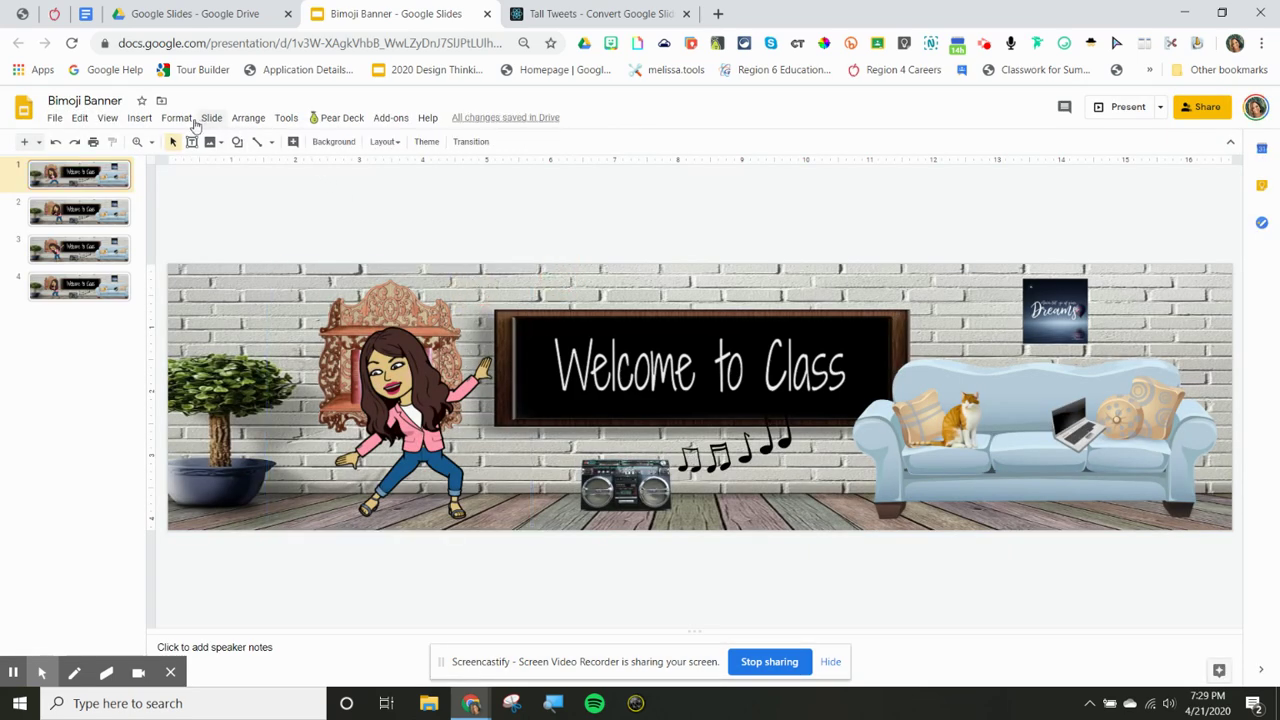
{"action": "right_click", "coordinate": [259, 291]}
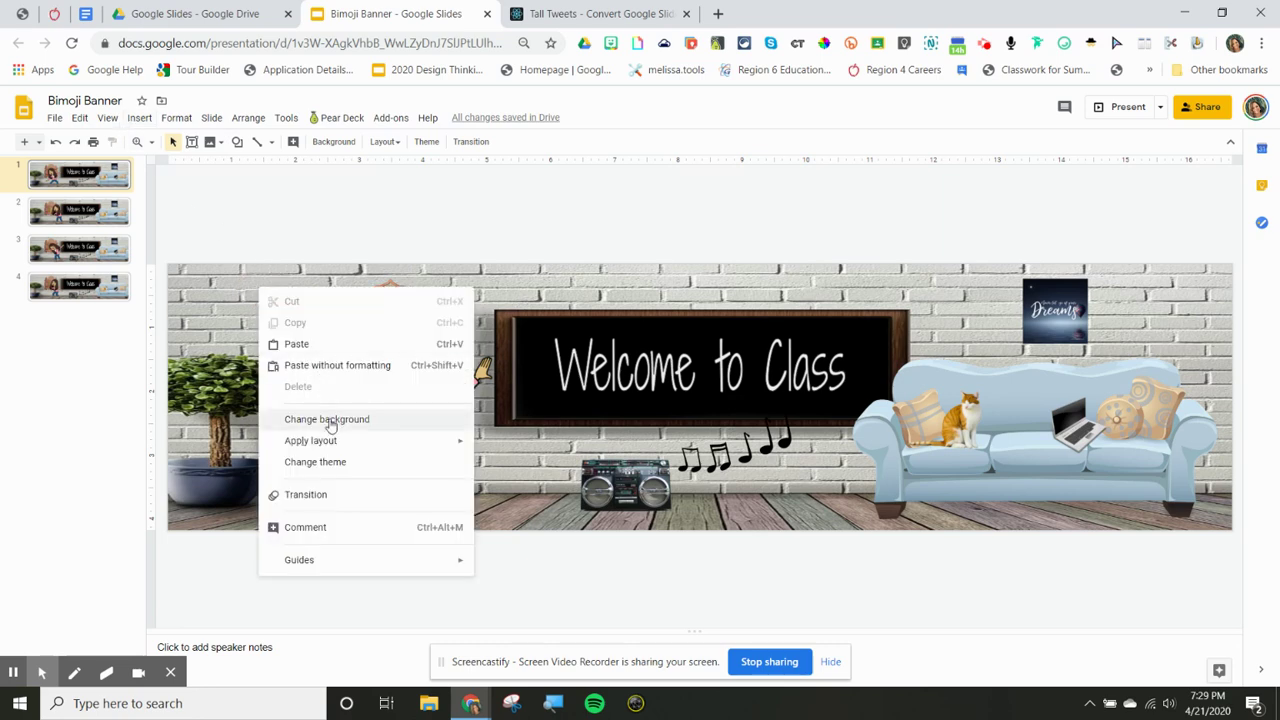
{"action": "left_click", "coordinate": [551, 209]}
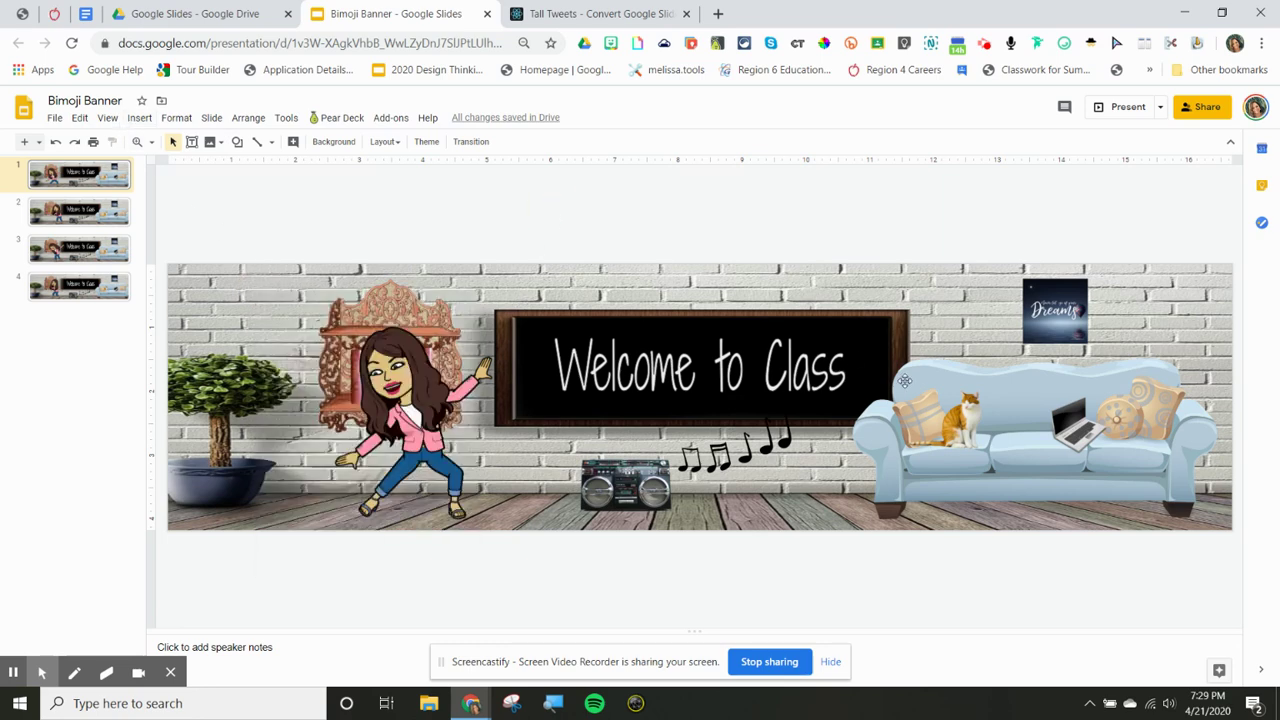
{"action": "left_click", "coordinate": [140, 118]}
{"action": "mouse_move", "coordinate": [162, 150]}
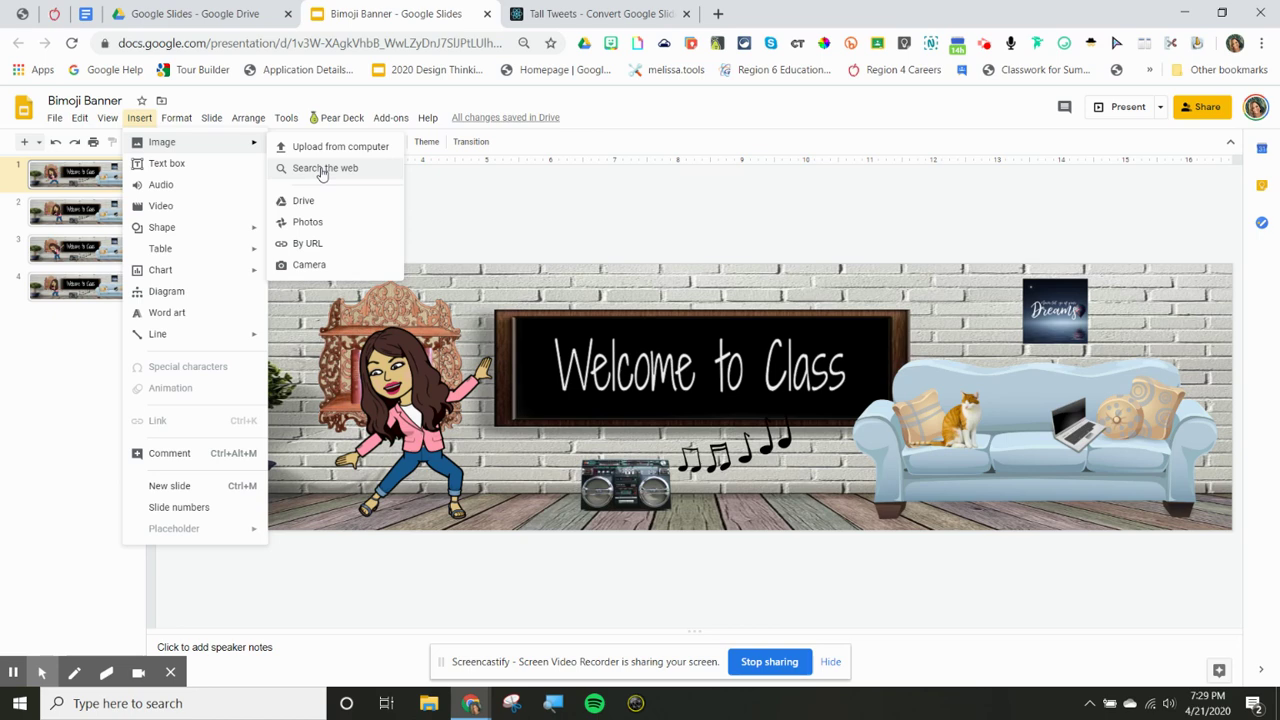
{"action": "left_click", "coordinate": [424, 204]}
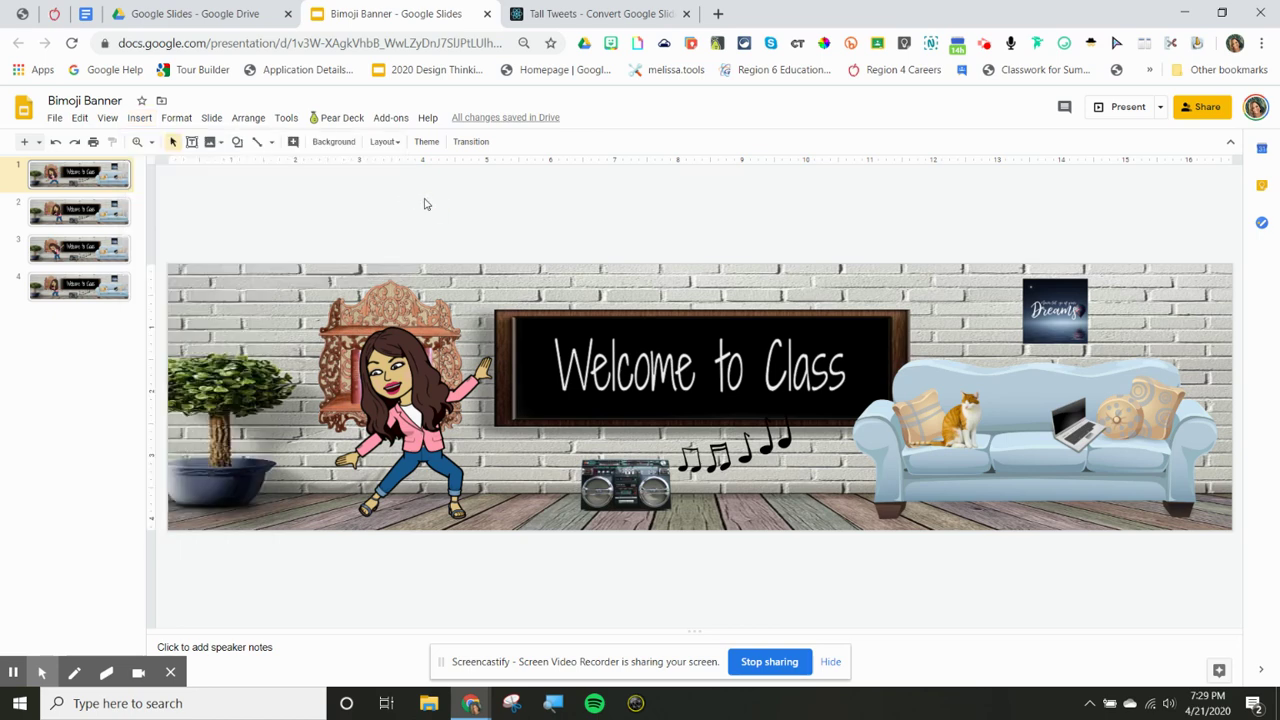
View slides 2, 3 and 4 with their Bitmoji poses, then go to Tall Tweets.
{"action": "left_click", "coordinate": [90, 212]}
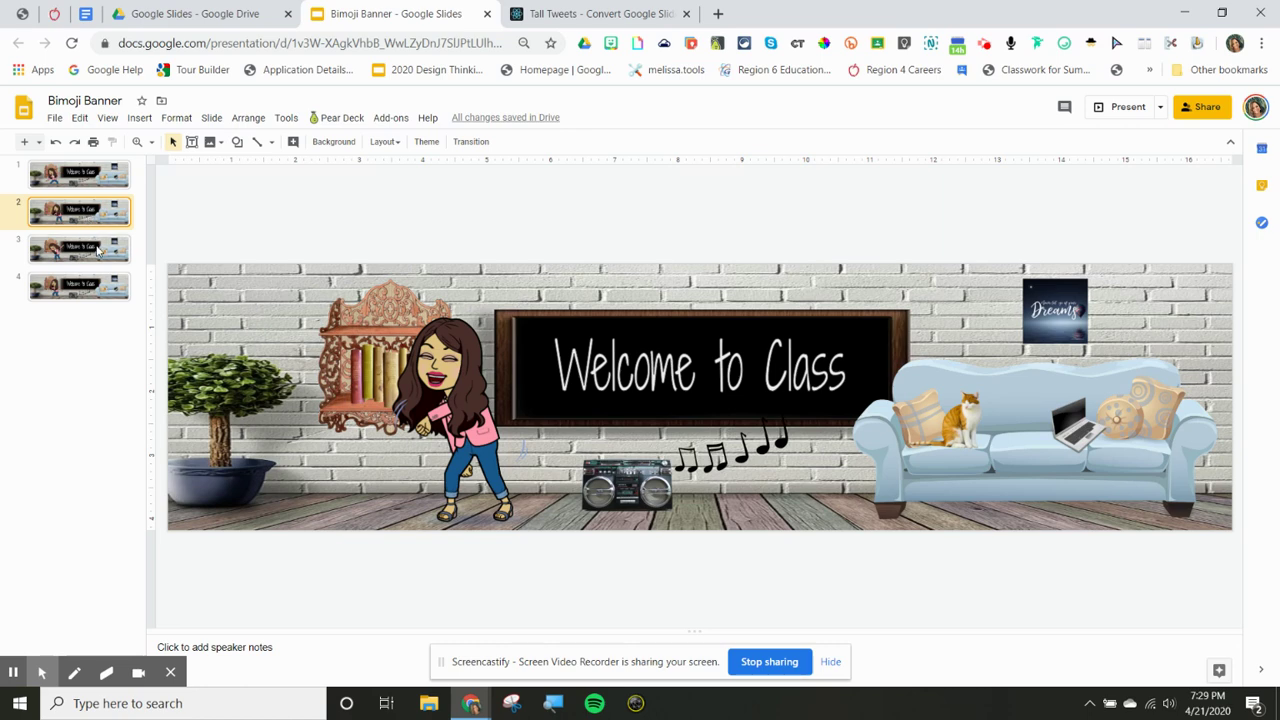
{"action": "left_click", "coordinate": [97, 250]}
{"action": "left_click", "coordinate": [88, 291]}
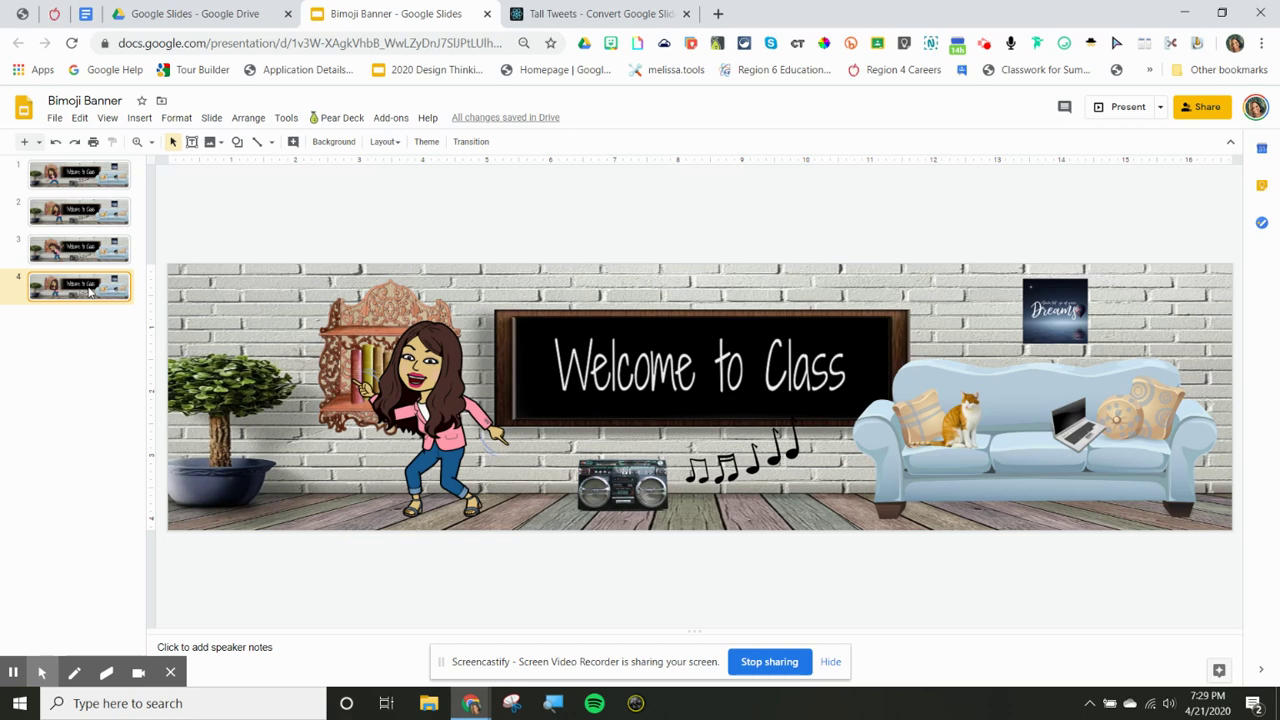
{"action": "left_click", "coordinate": [552, 15]}
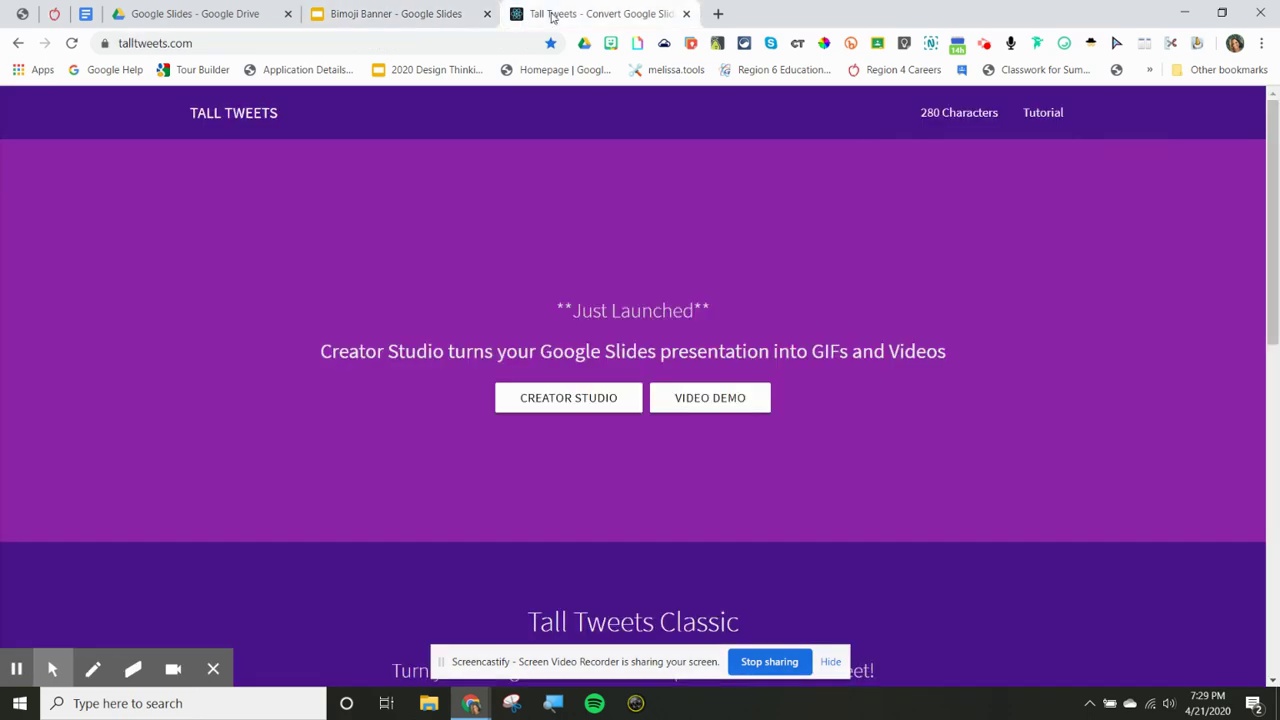
Pick the Bimoji Banner presentation in Tall Tweets Classic's presentation picker.
{"action": "scroll", "coordinate": [620, 330], "scroll_direction": "down", "scroll_amount": 3}
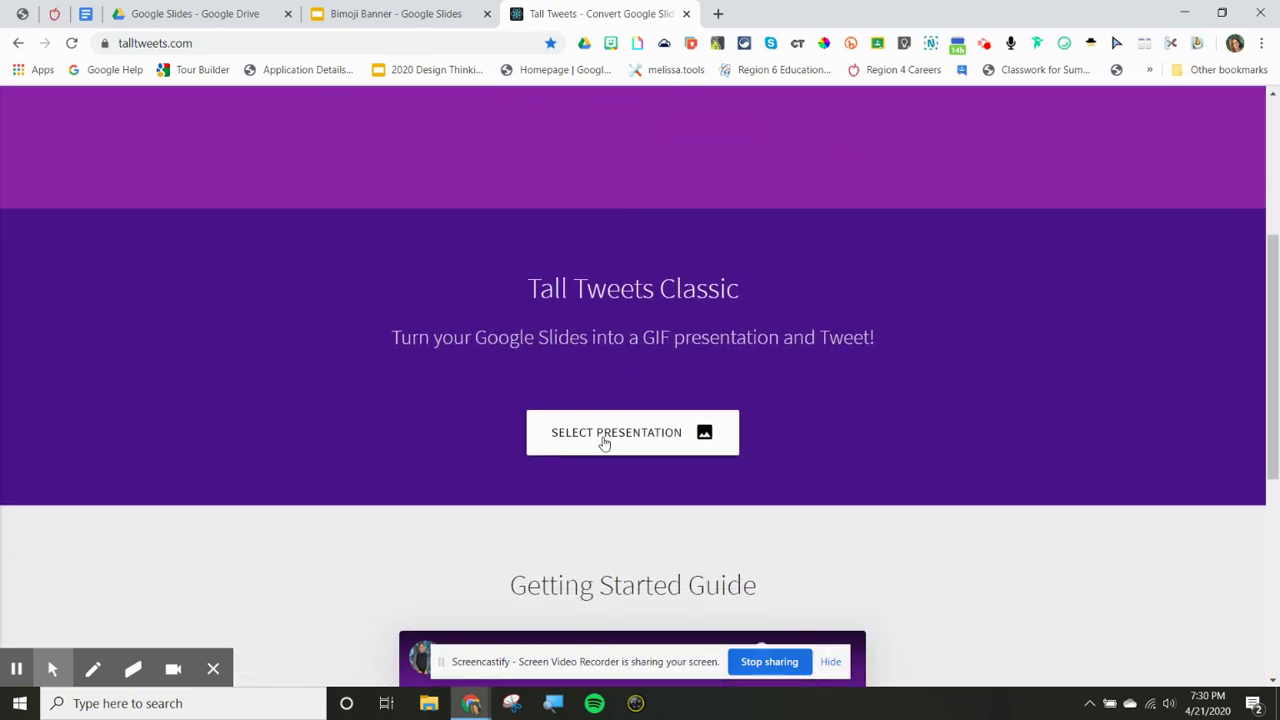
{"action": "left_click", "coordinate": [604, 443]}
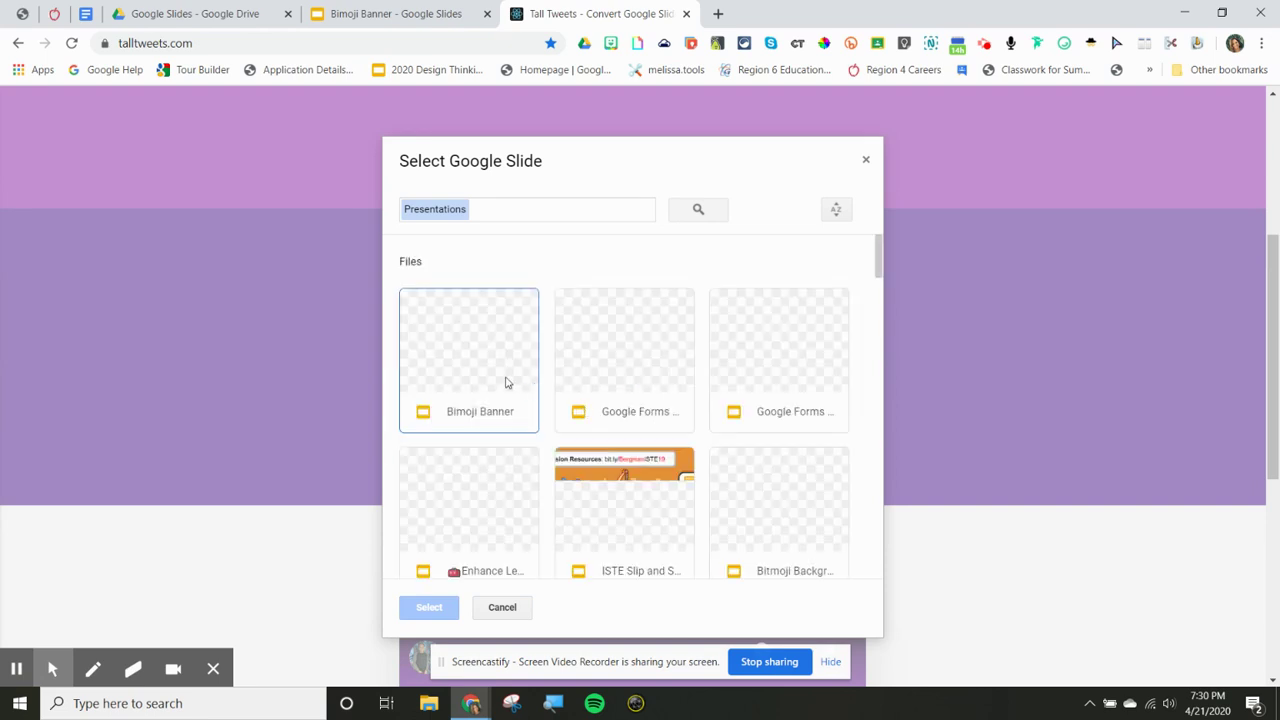
{"action": "double_click", "coordinate": [498, 373]}
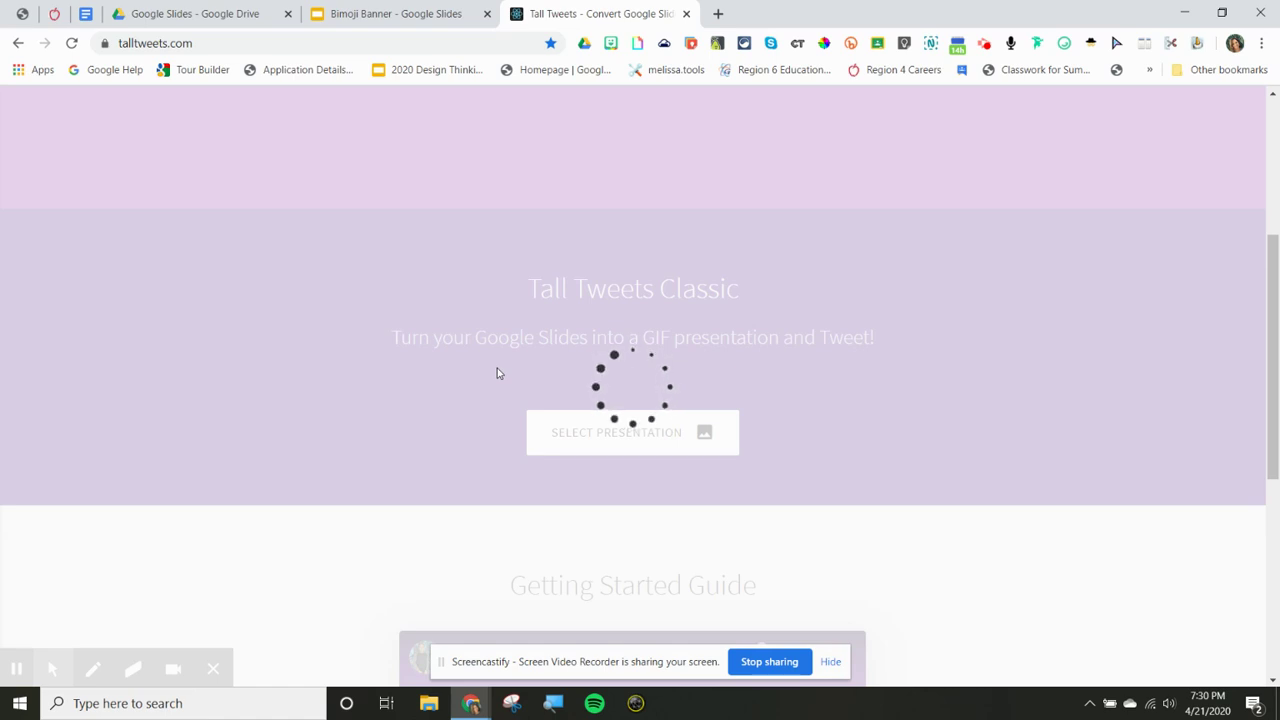
{"action": "scroll", "coordinate": [497, 373], "scroll_direction": "down", "scroll_amount": 3}
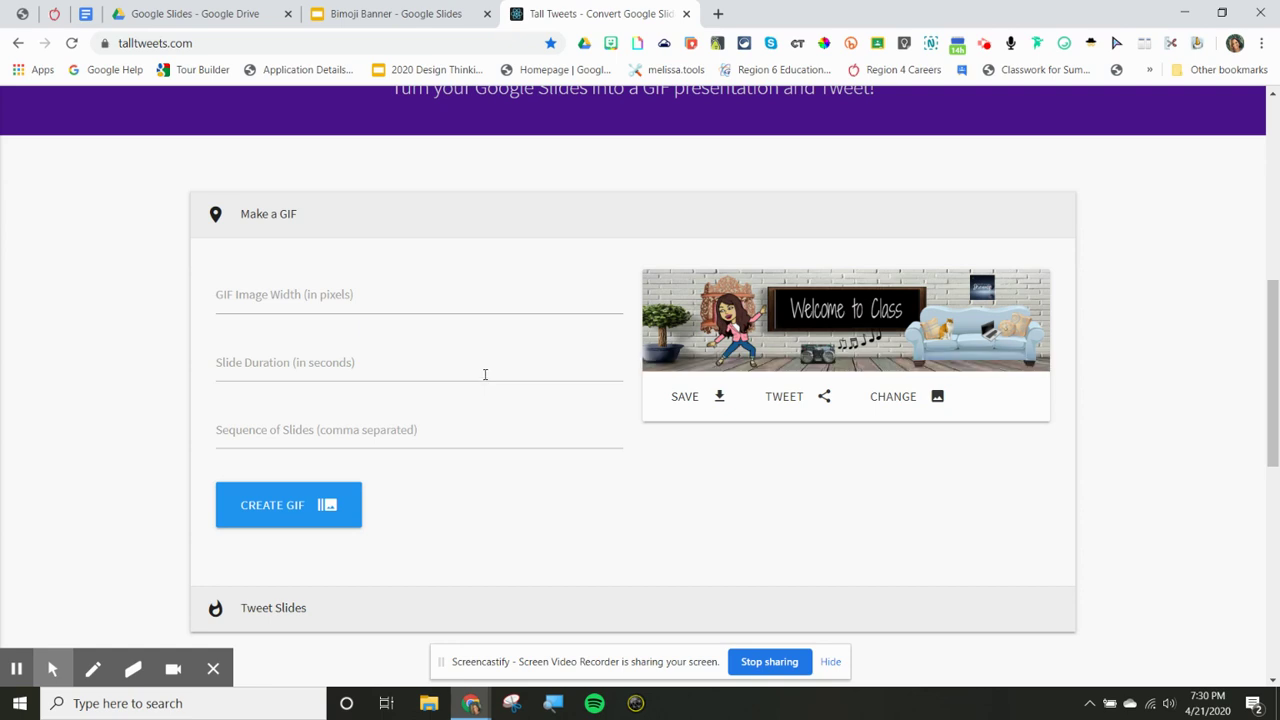
Enter an 800-pixel GIF width and a 1-second slide duration.
{"action": "left_click", "coordinate": [302, 302]}
{"action": "type", "text": "800"}
{"action": "left_click", "coordinate": [280, 363]}
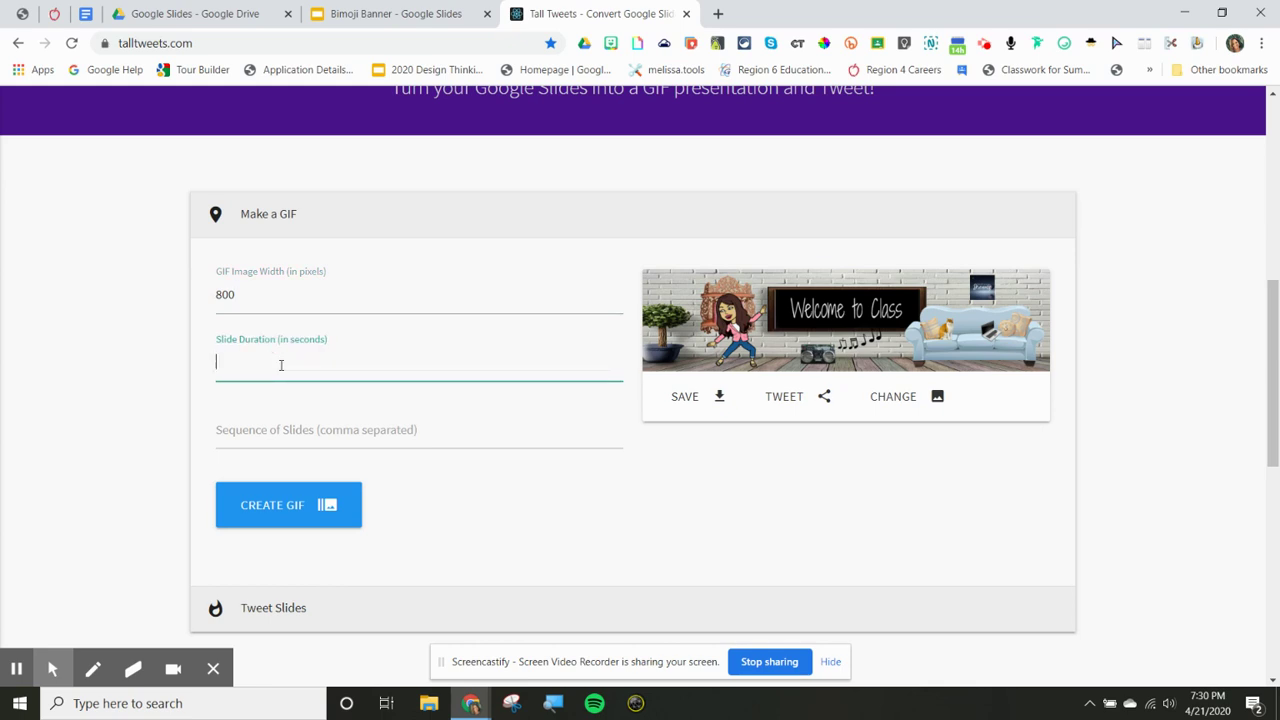
{"action": "type", "text": "2"}
{"action": "key", "text": "BackSpace"}
{"action": "type", "text": "1"}
Set the slide sequence to 1,2,3,4 and create the GIF.
{"action": "left_click", "coordinate": [384, 13]}
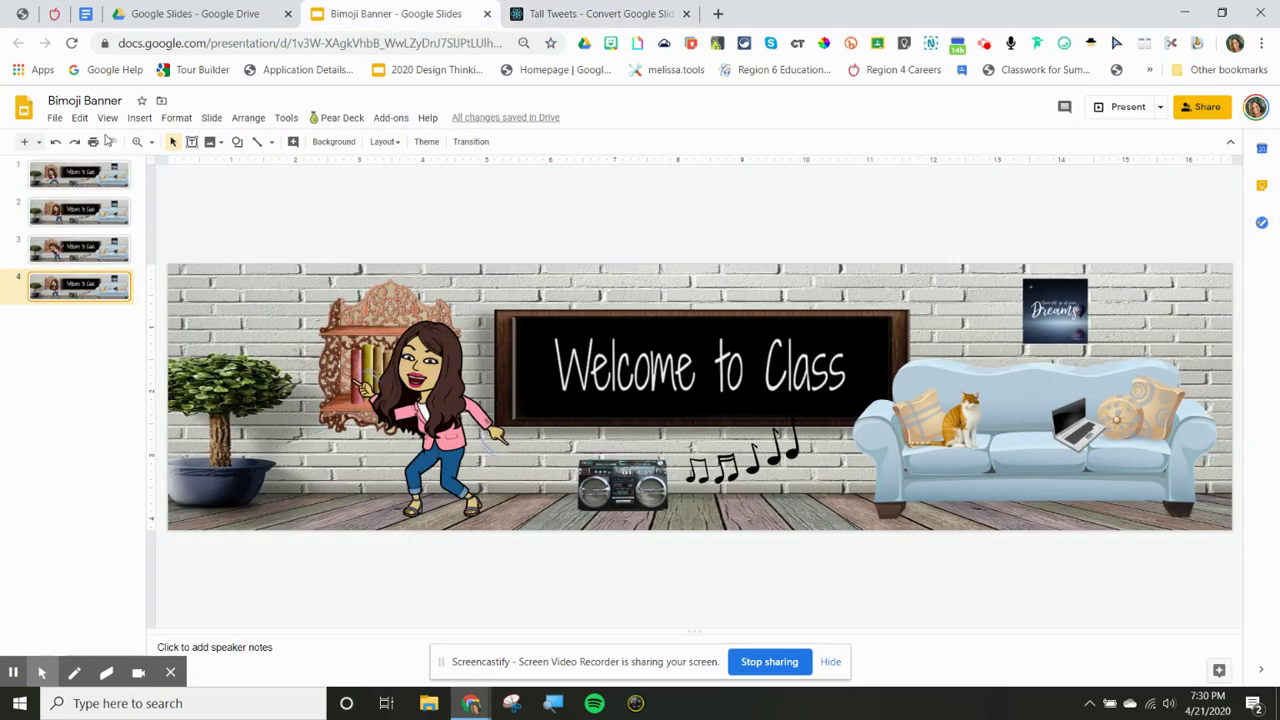
{"action": "left_click", "coordinate": [601, 18]}
{"action": "left_click", "coordinate": [247, 443]}
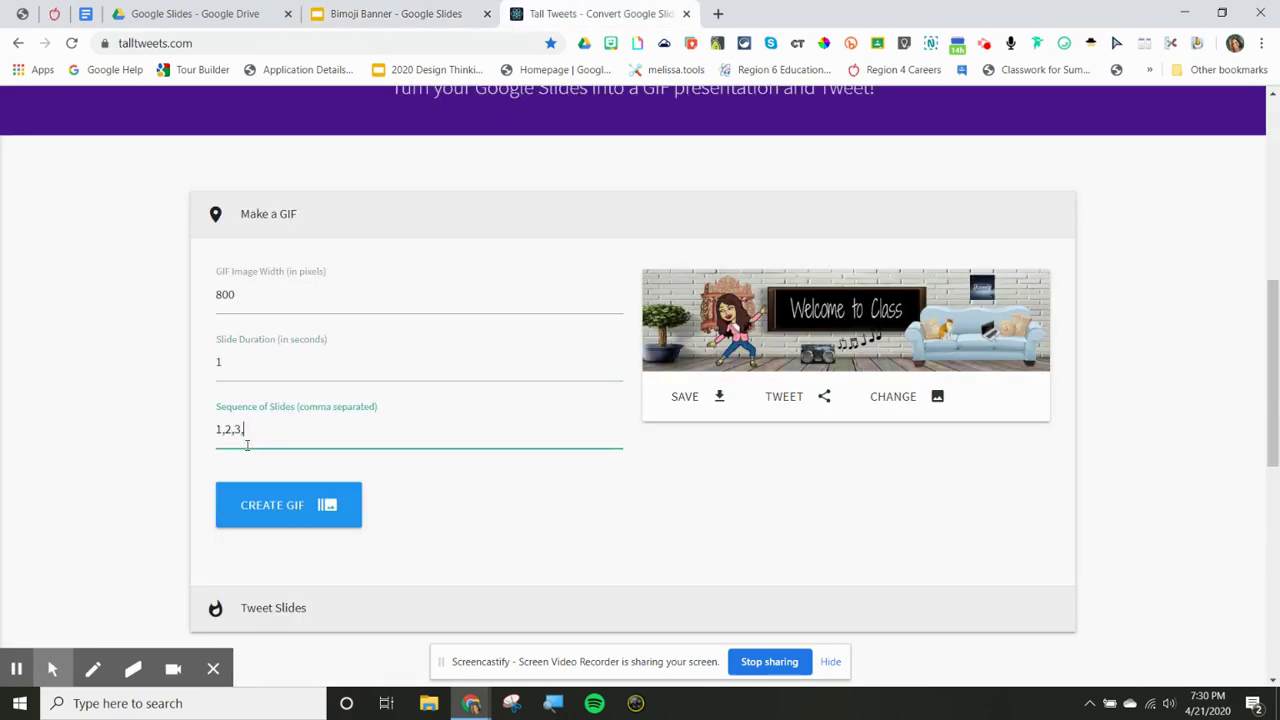
{"action": "left_click", "coordinate": [272, 510]}
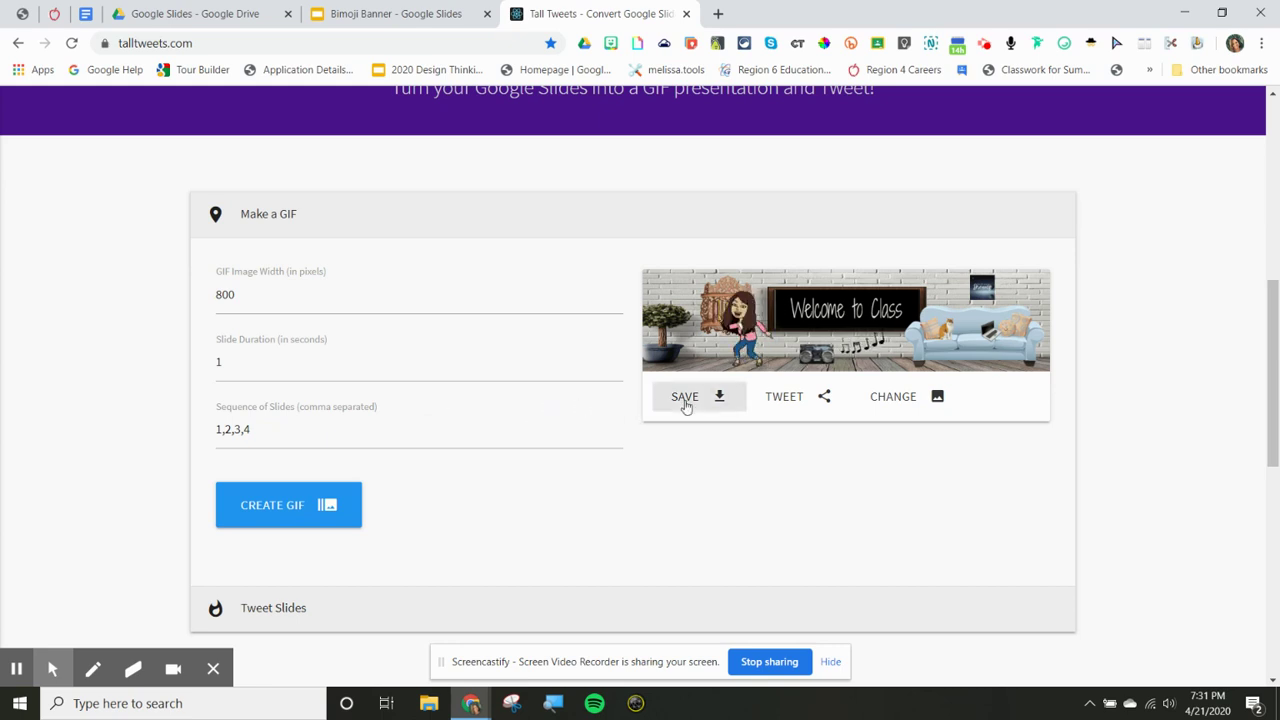
Save the GIF as download (3).gif and open its download menu.
{"action": "left_click", "coordinate": [686, 405]}
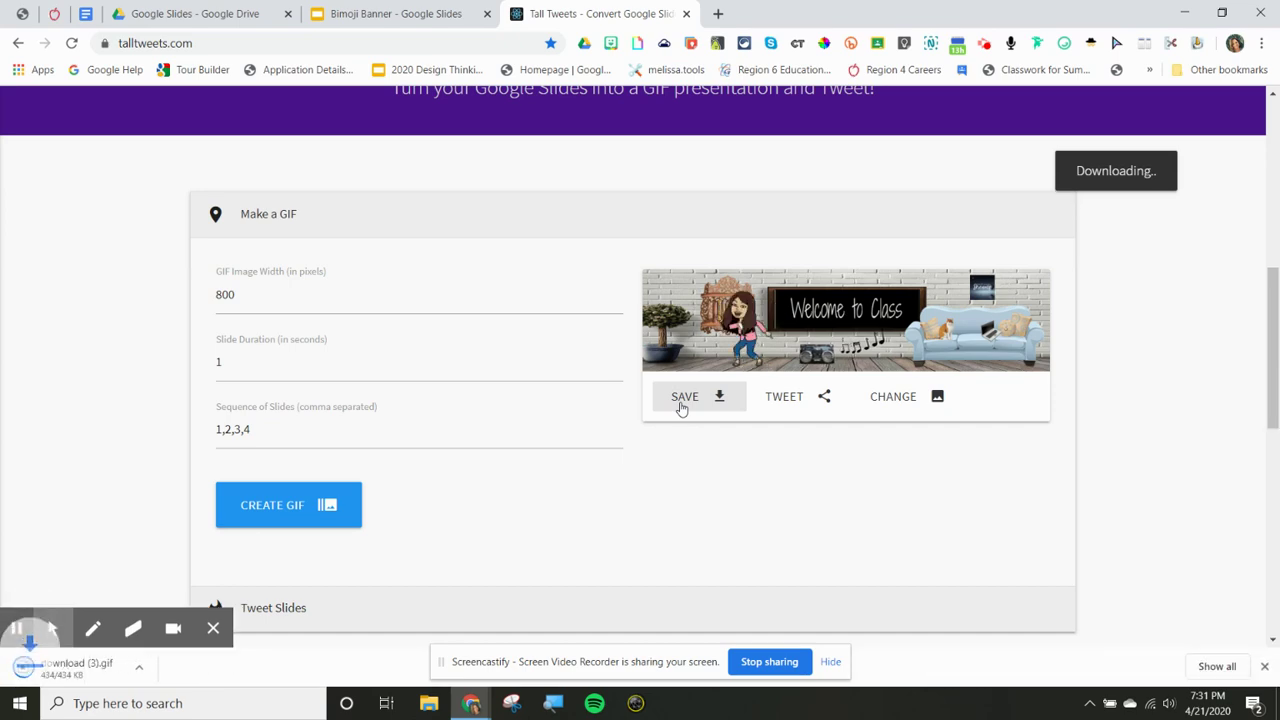
{"action": "left_click", "coordinate": [172, 667]}
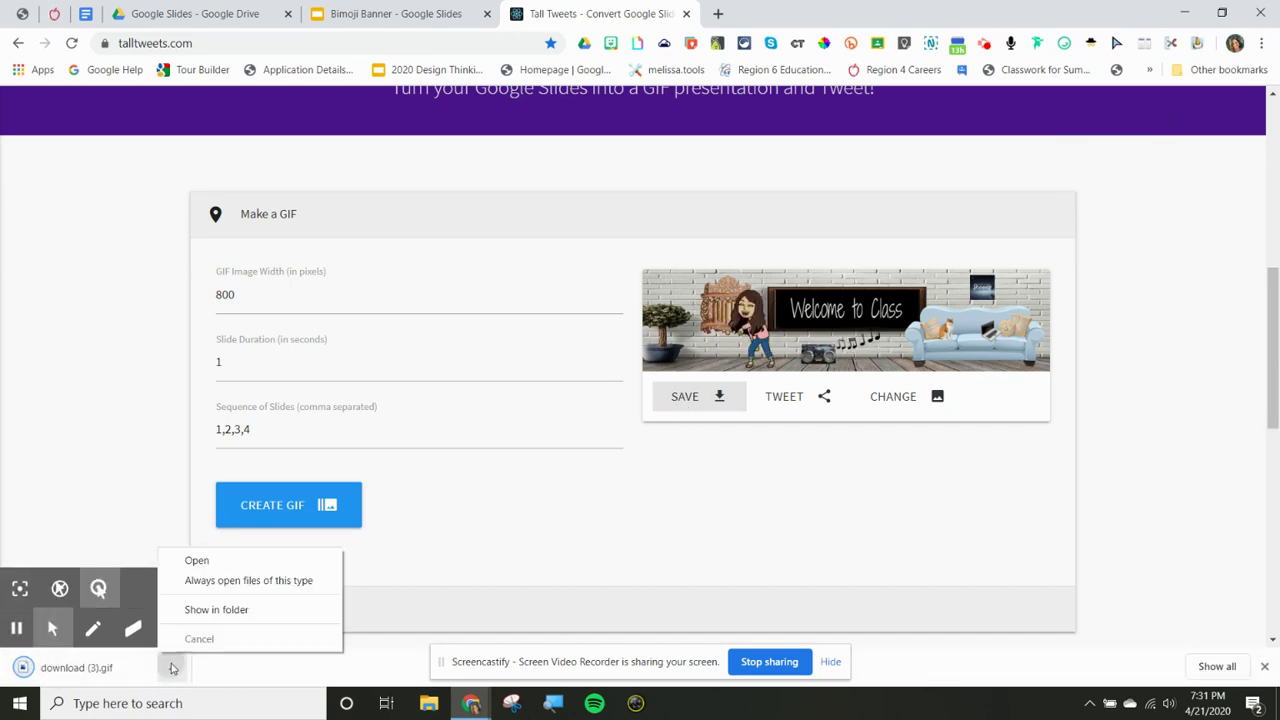
Rename the downloaded GIF to 'Google Classroom Banner' in its folder.
{"action": "left_click", "coordinate": [214, 609]}
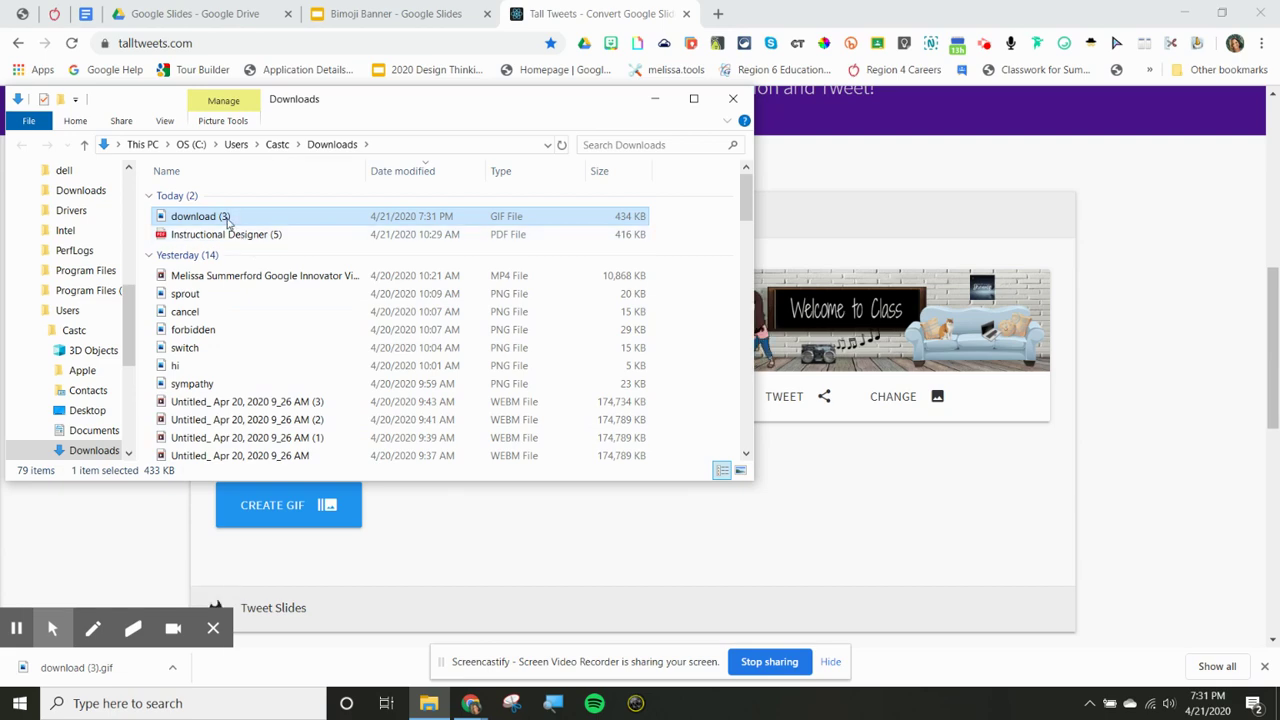
{"action": "right_click", "coordinate": [226, 217]}
{"action": "left_click", "coordinate": [275, 649]}
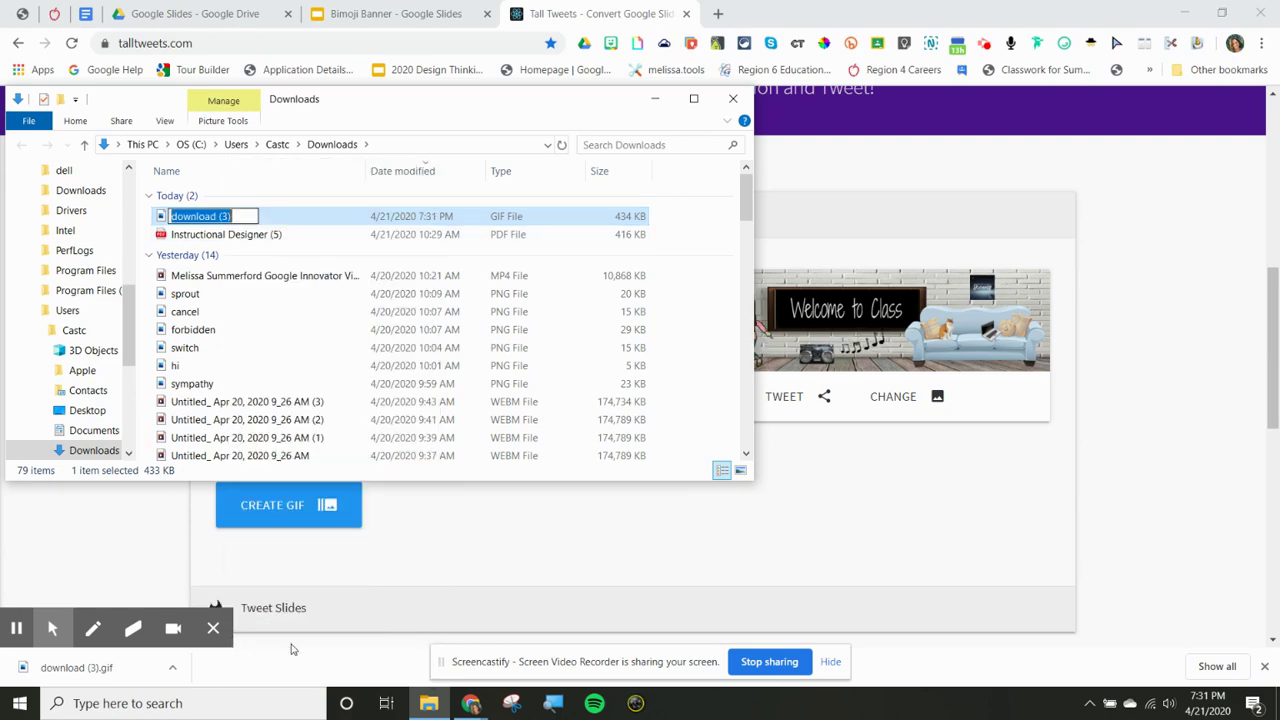
{"action": "type", "text": "Google "}
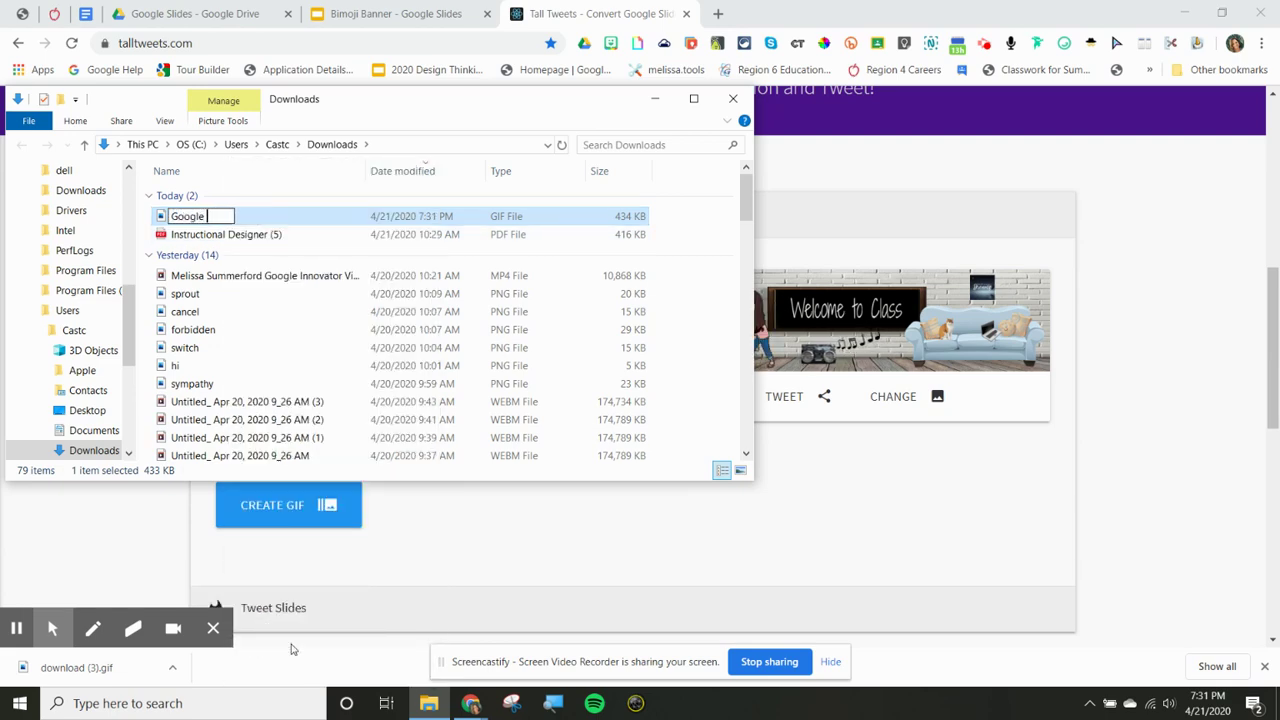
{"action": "type", "text": "Classroo"}
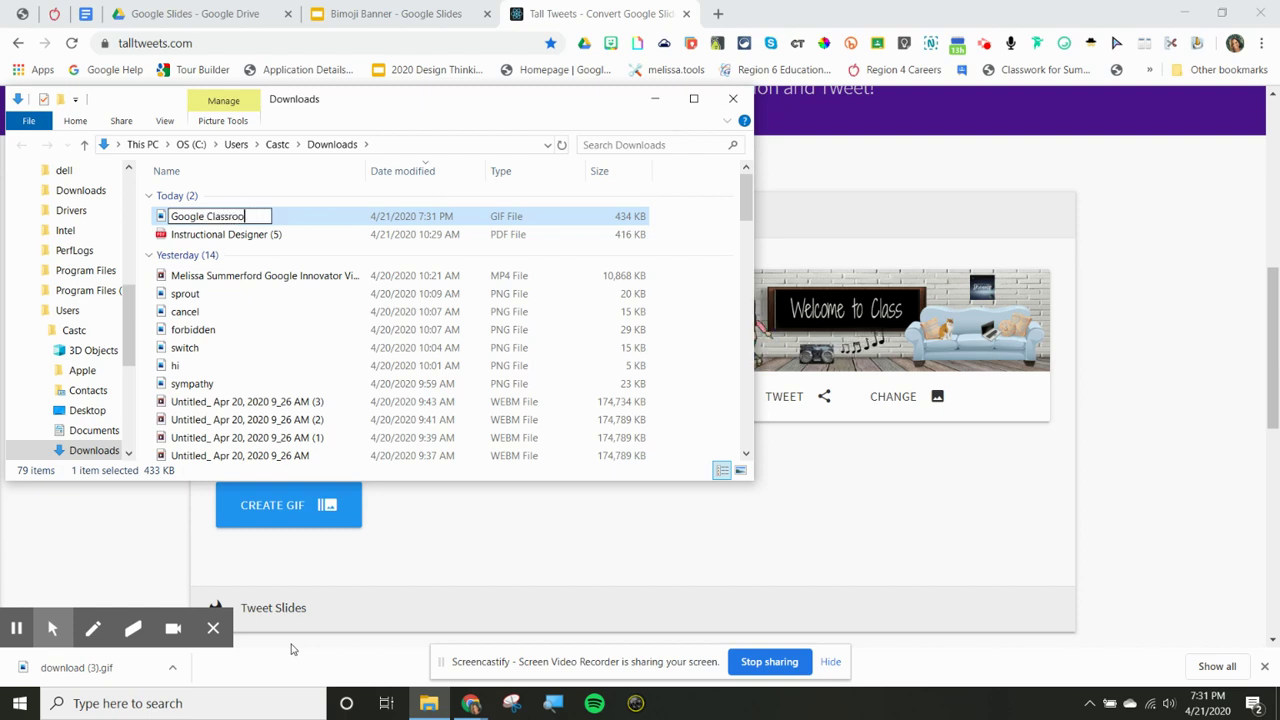
{"action": "type", "text": "m Banner"}
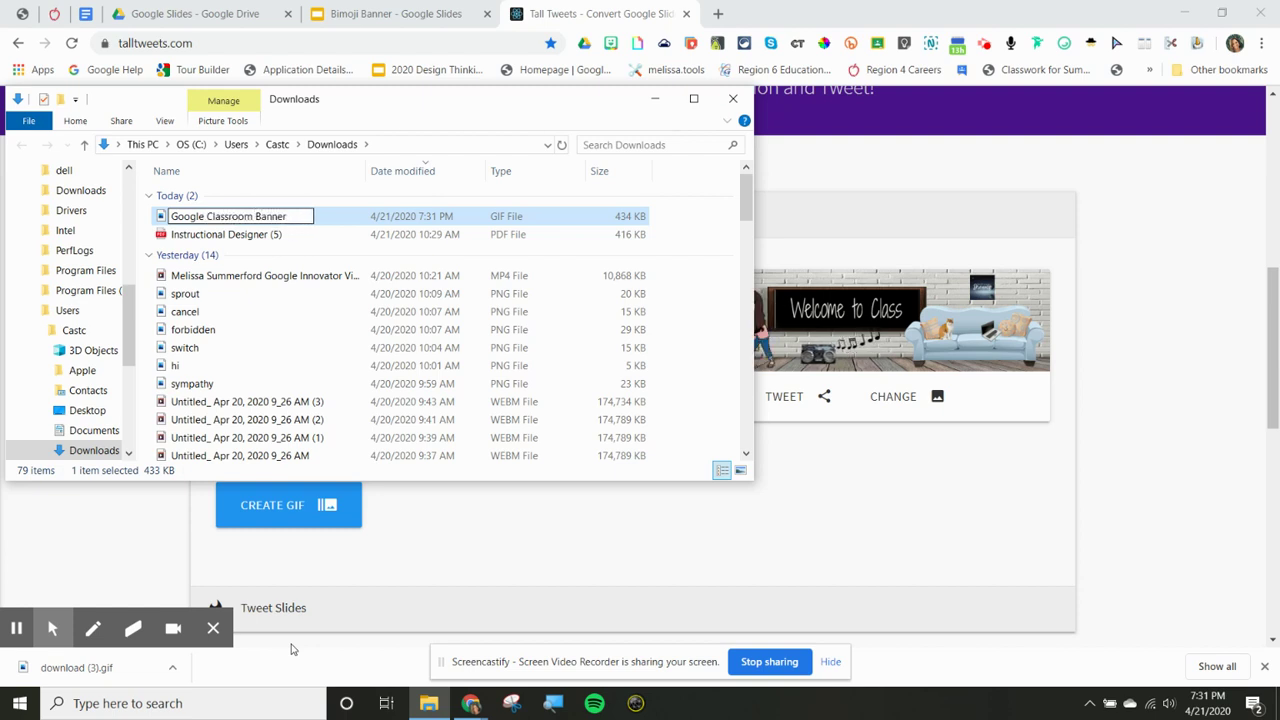
{"action": "key", "text": "Return"}
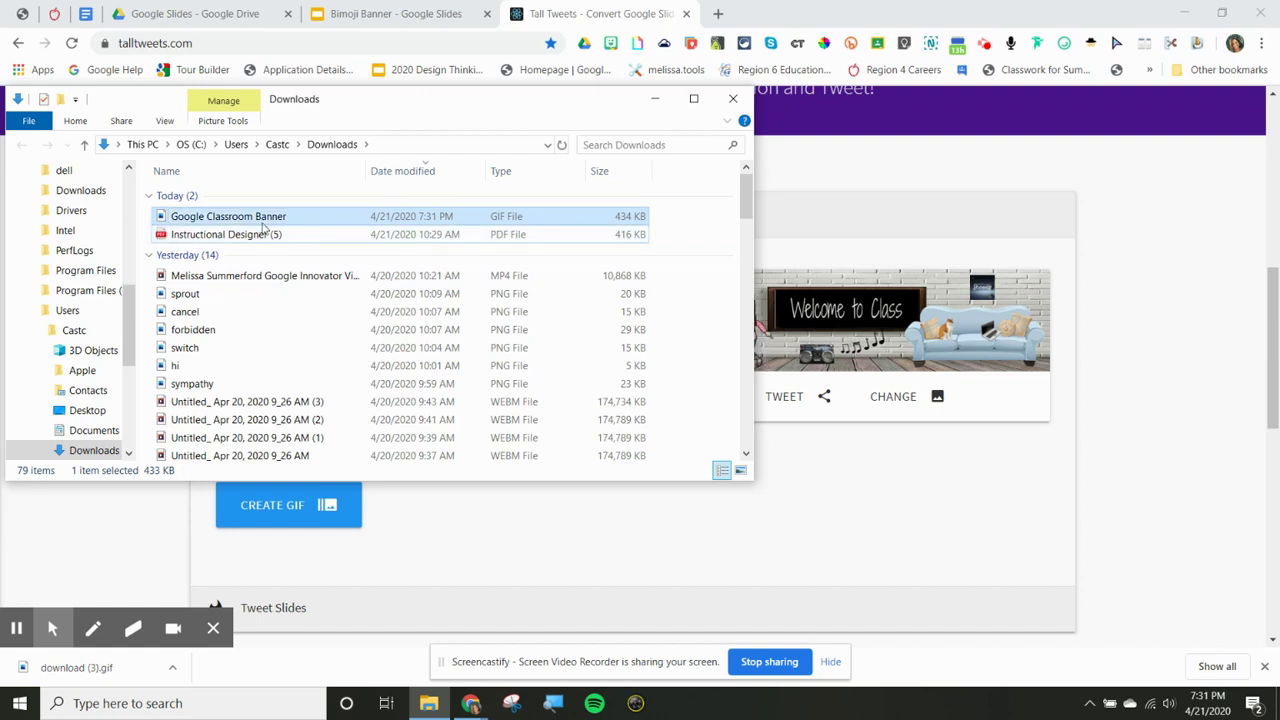
Drag the banner GIF into another folder and close File Explorer.
{"action": "scroll", "coordinate": [120, 316], "scroll_direction": "down", "scroll_amount": 1}
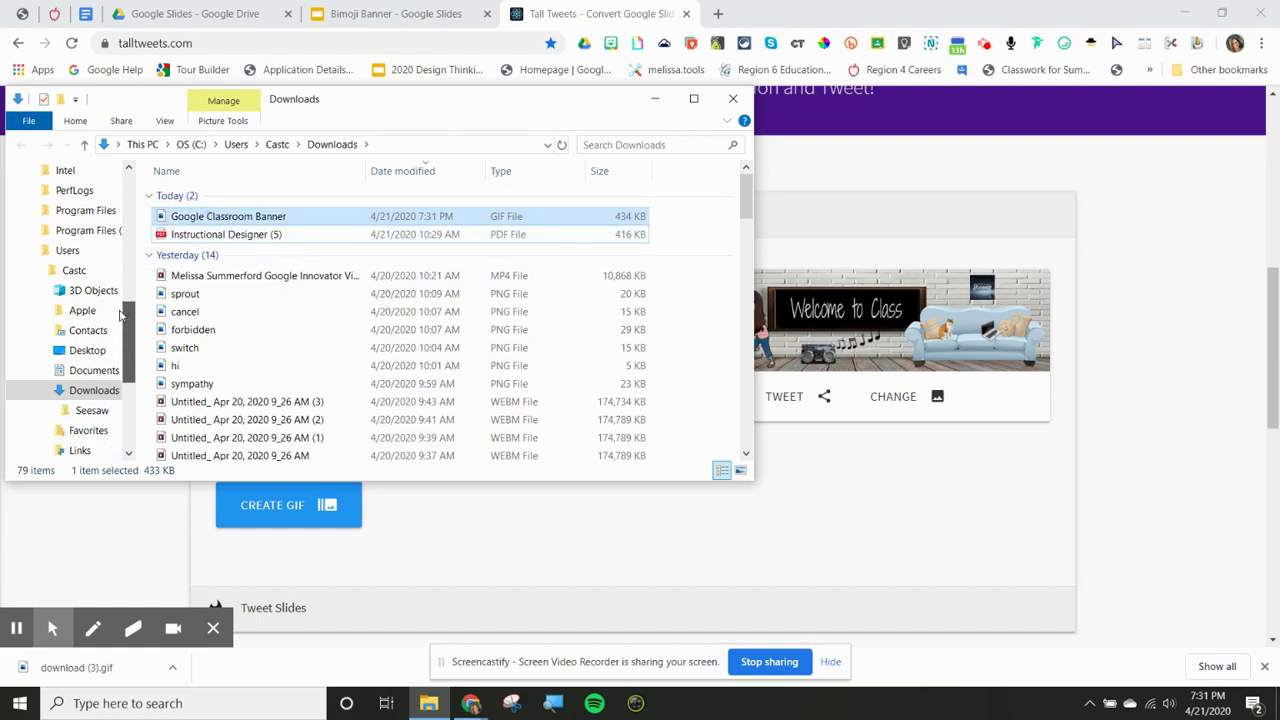
{"action": "scroll", "coordinate": [120, 316], "scroll_direction": "down", "scroll_amount": 1}
{"action": "left_click_drag", "start_coordinate": [165, 216], "coordinate": [90, 352]}
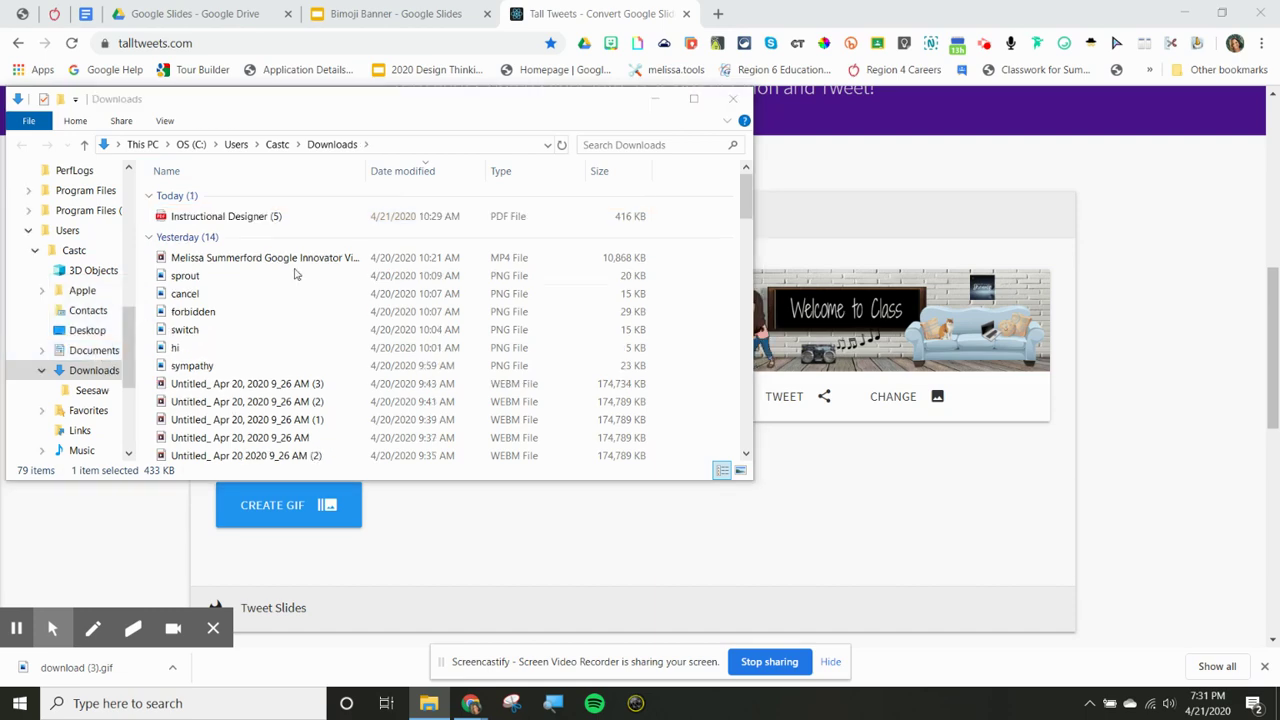
{"action": "left_click", "coordinate": [733, 98]}
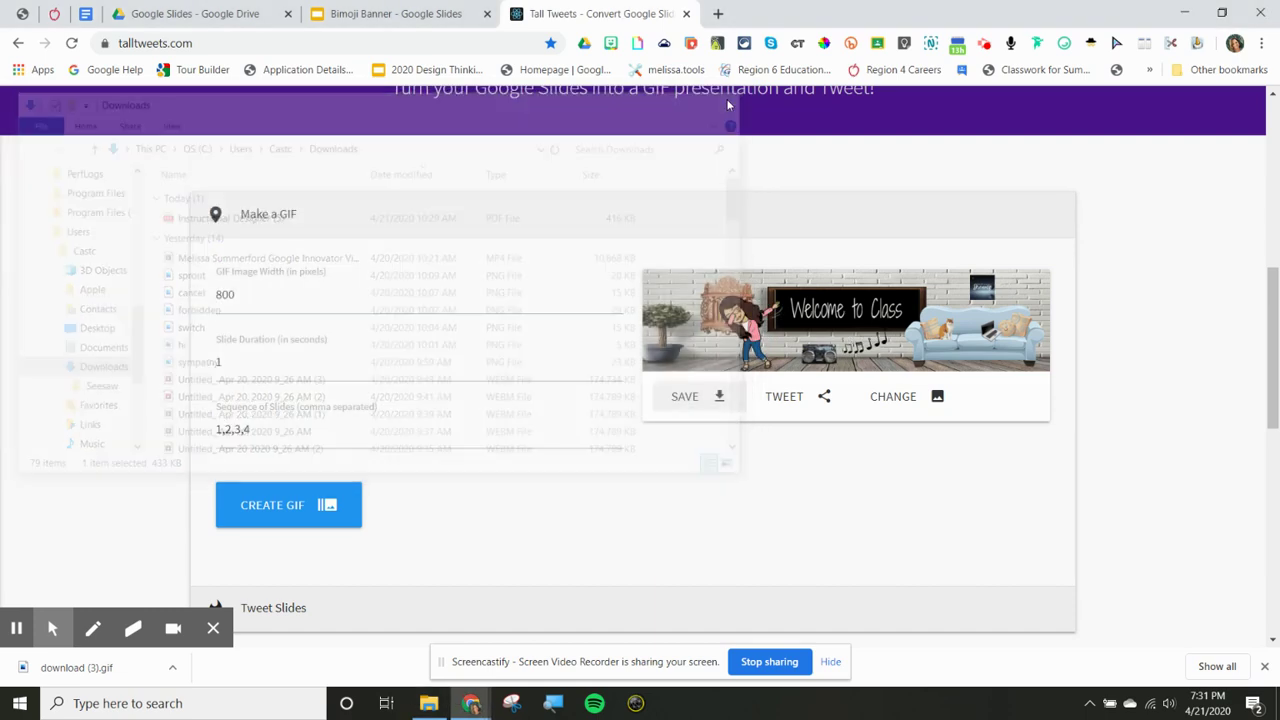
Open Google Classroom from the Google apps grid in a new tab.
{"action": "left_click", "coordinate": [717, 14]}
{"action": "left_click", "coordinate": [1211, 113]}
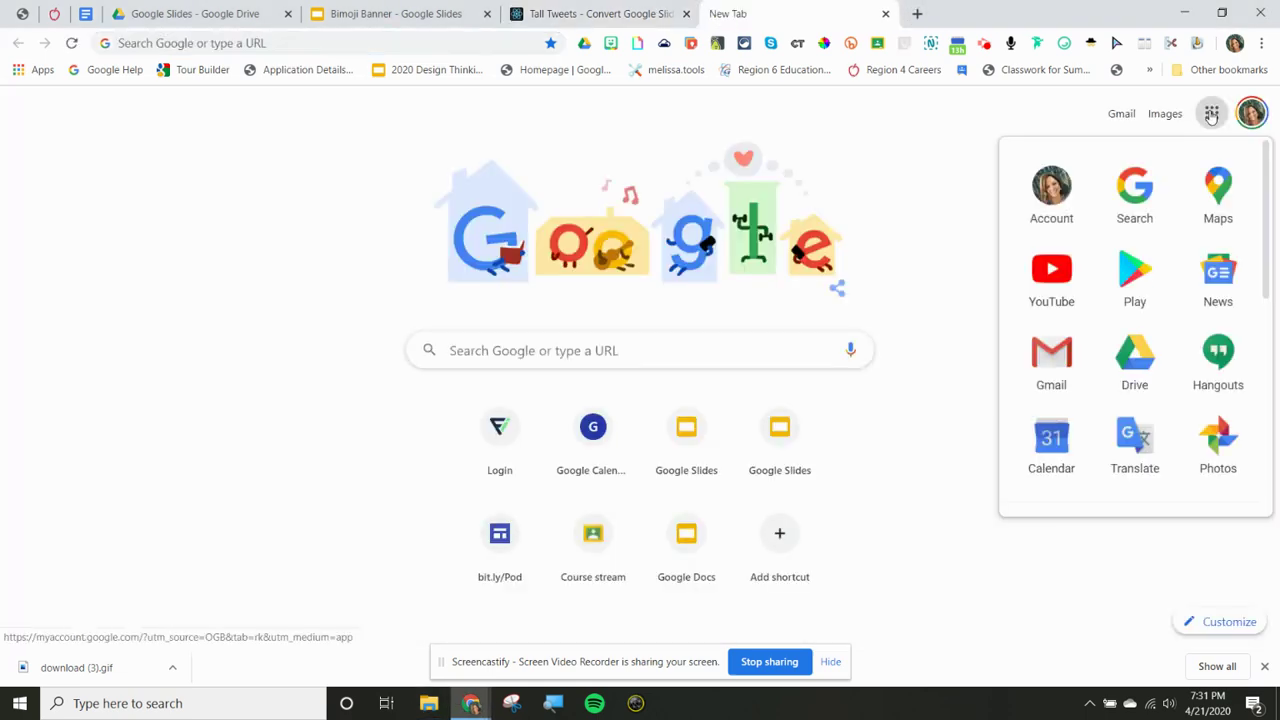
{"action": "scroll", "coordinate": [1200, 370], "scroll_direction": "down", "scroll_amount": 5}
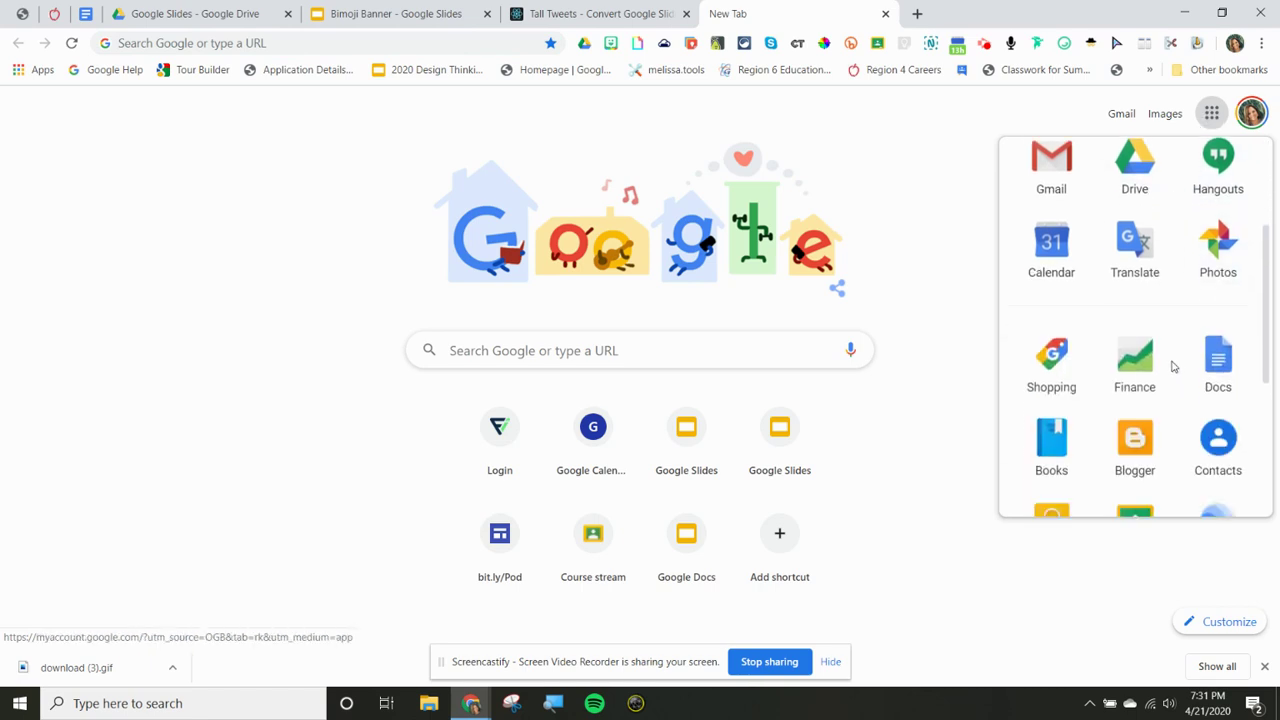
{"action": "left_click", "coordinate": [1134, 320]}
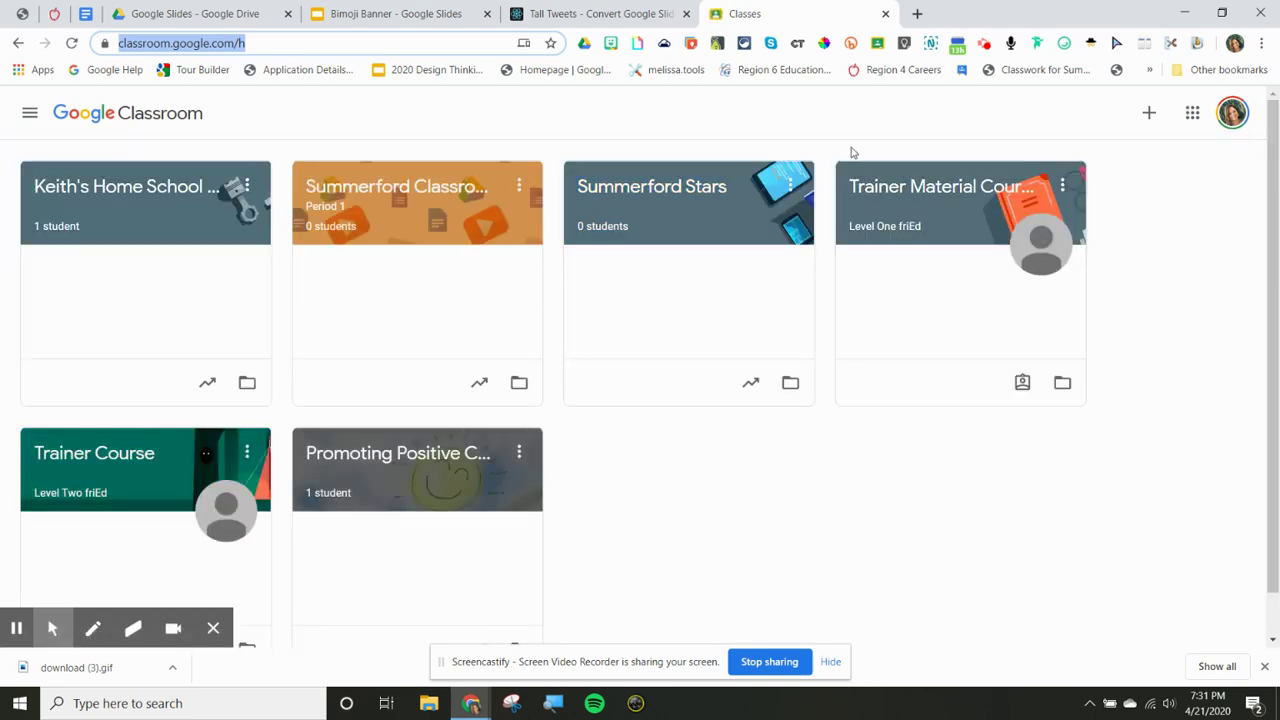
Upload the Google Classroom Banner GIF from Documents as the Summerford Stars header photo.
{"action": "left_click", "coordinate": [685, 211]}
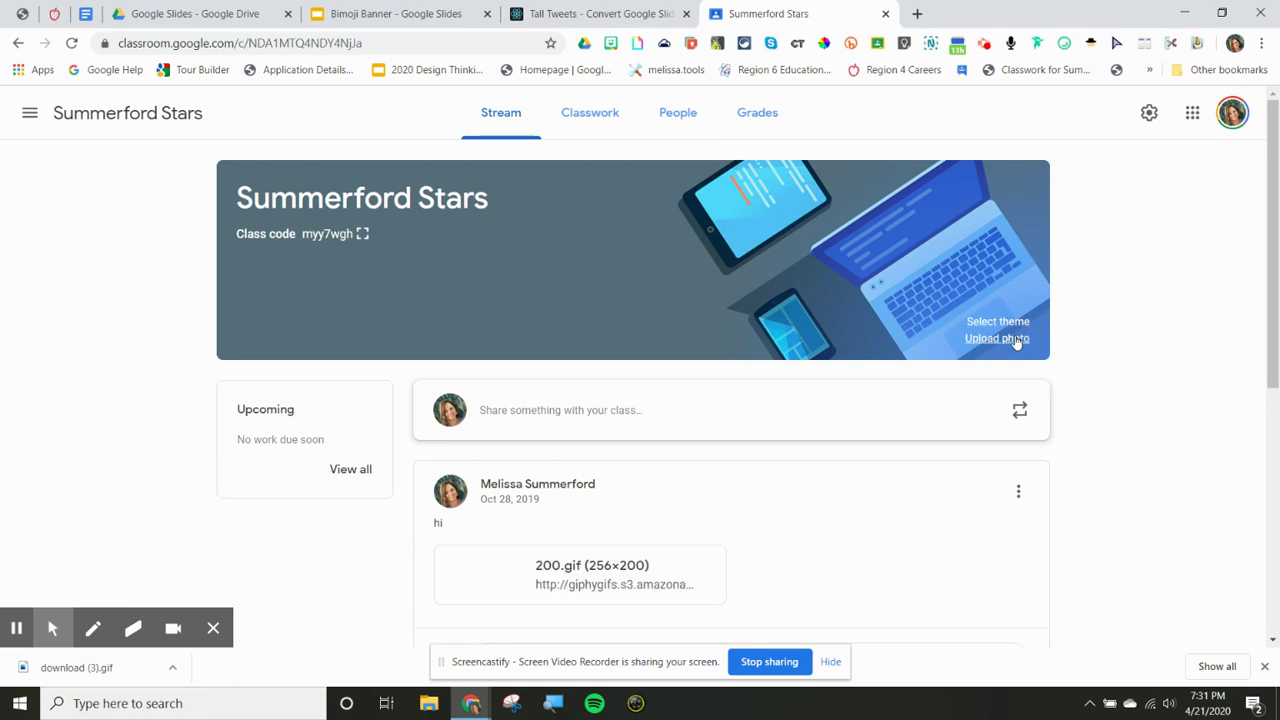
{"action": "left_click", "coordinate": [1015, 339]}
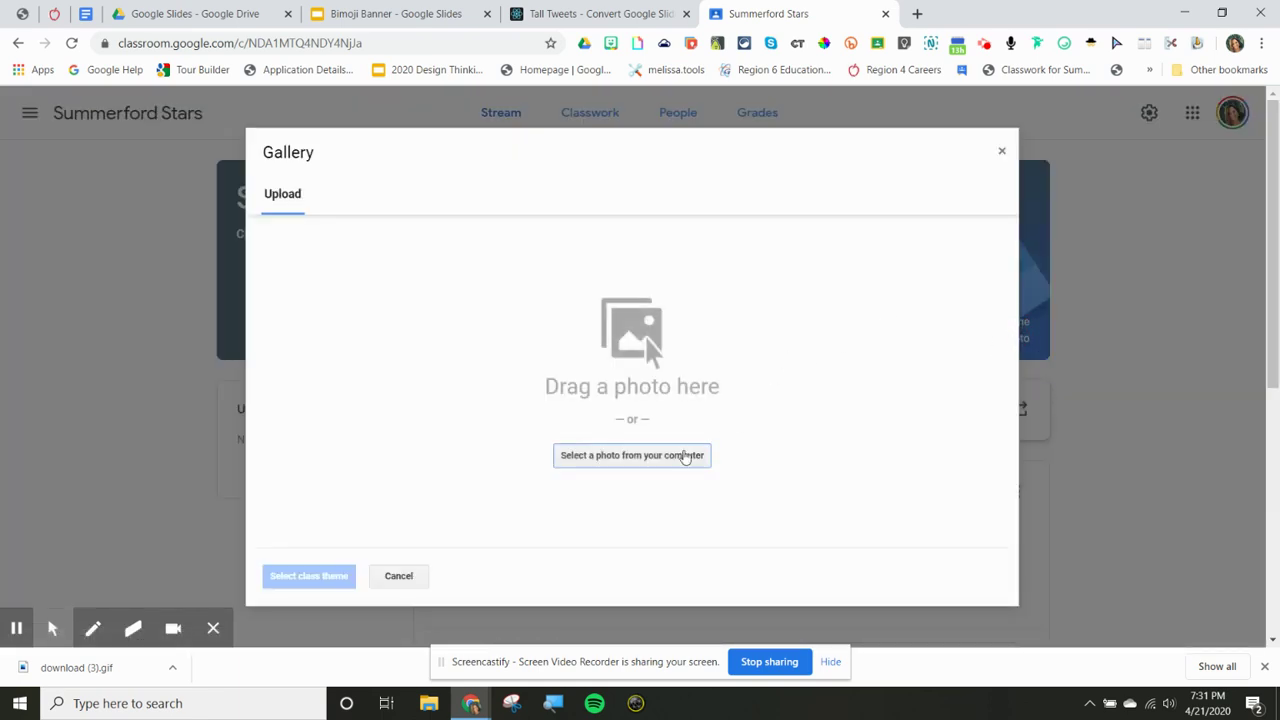
{"action": "left_click", "coordinate": [682, 455]}
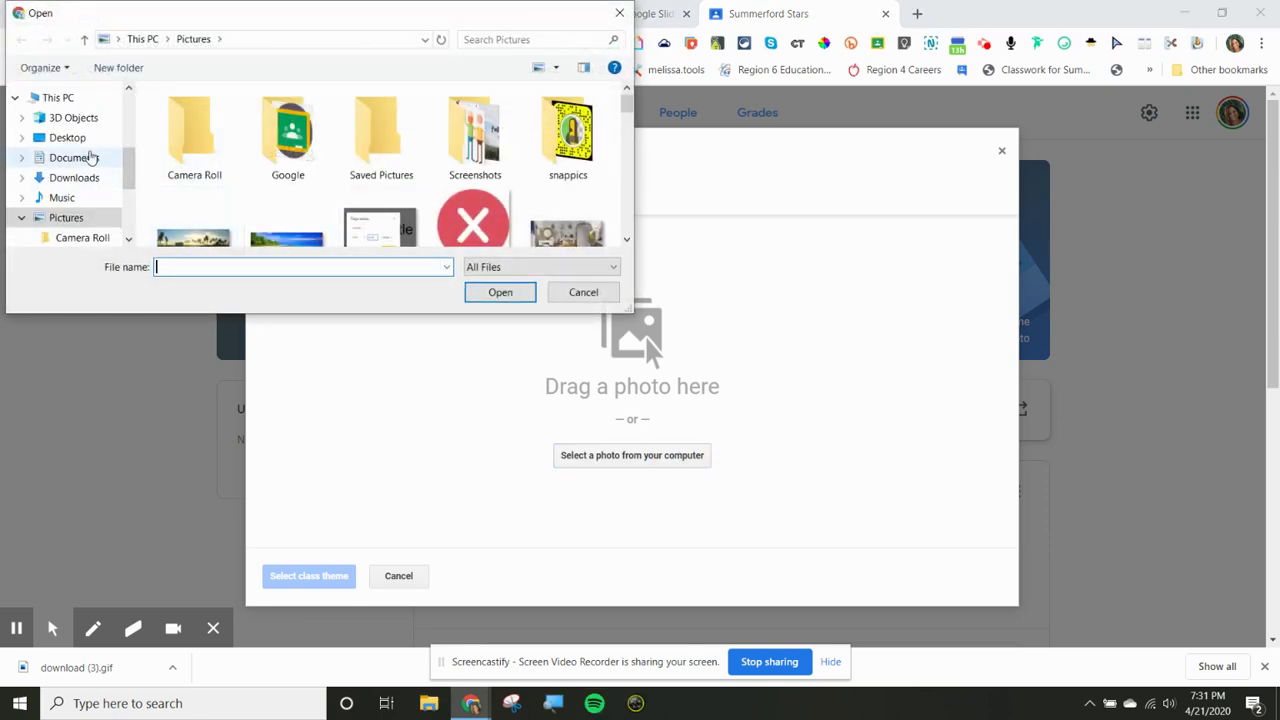
{"action": "left_click", "coordinate": [86, 158]}
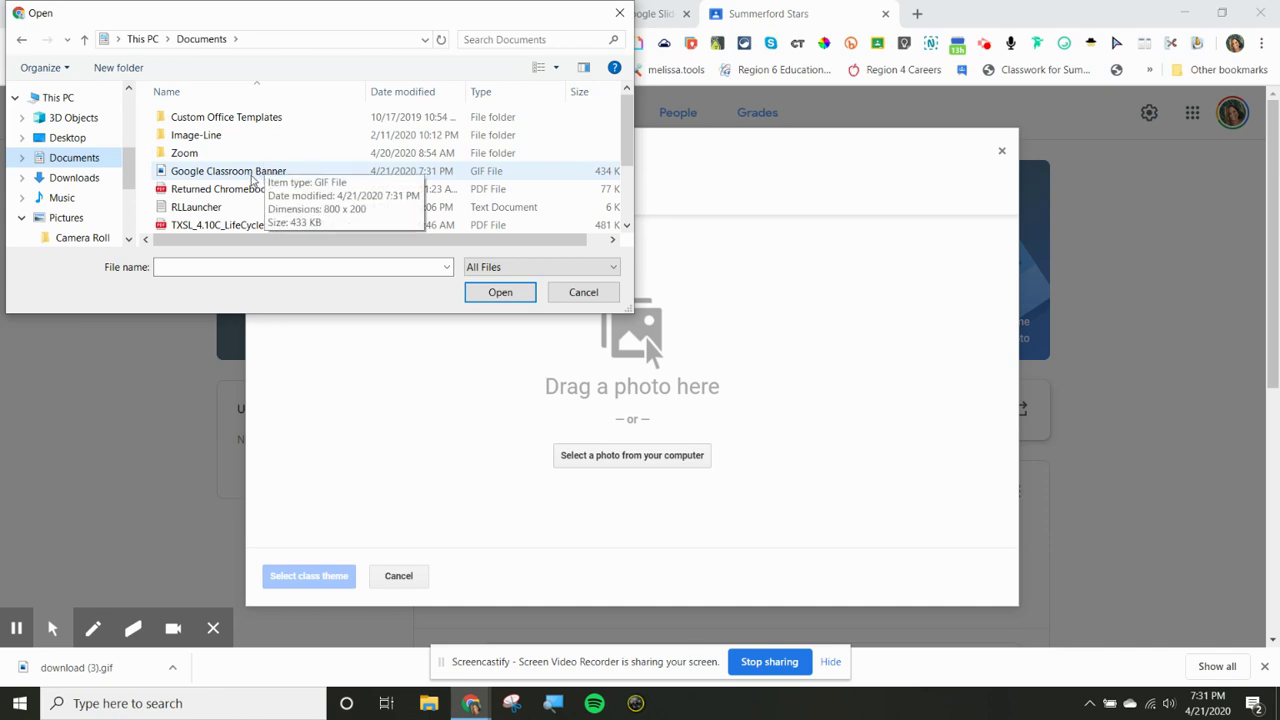
{"action": "double_click", "coordinate": [253, 175]}
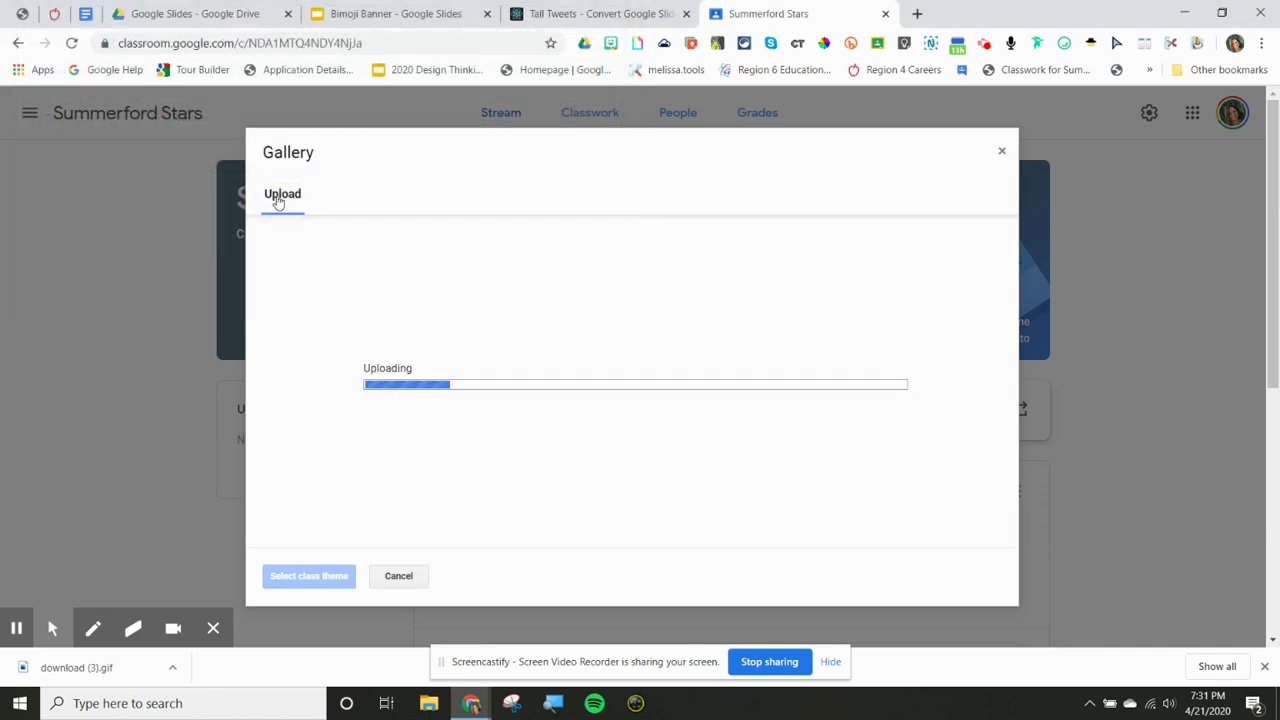